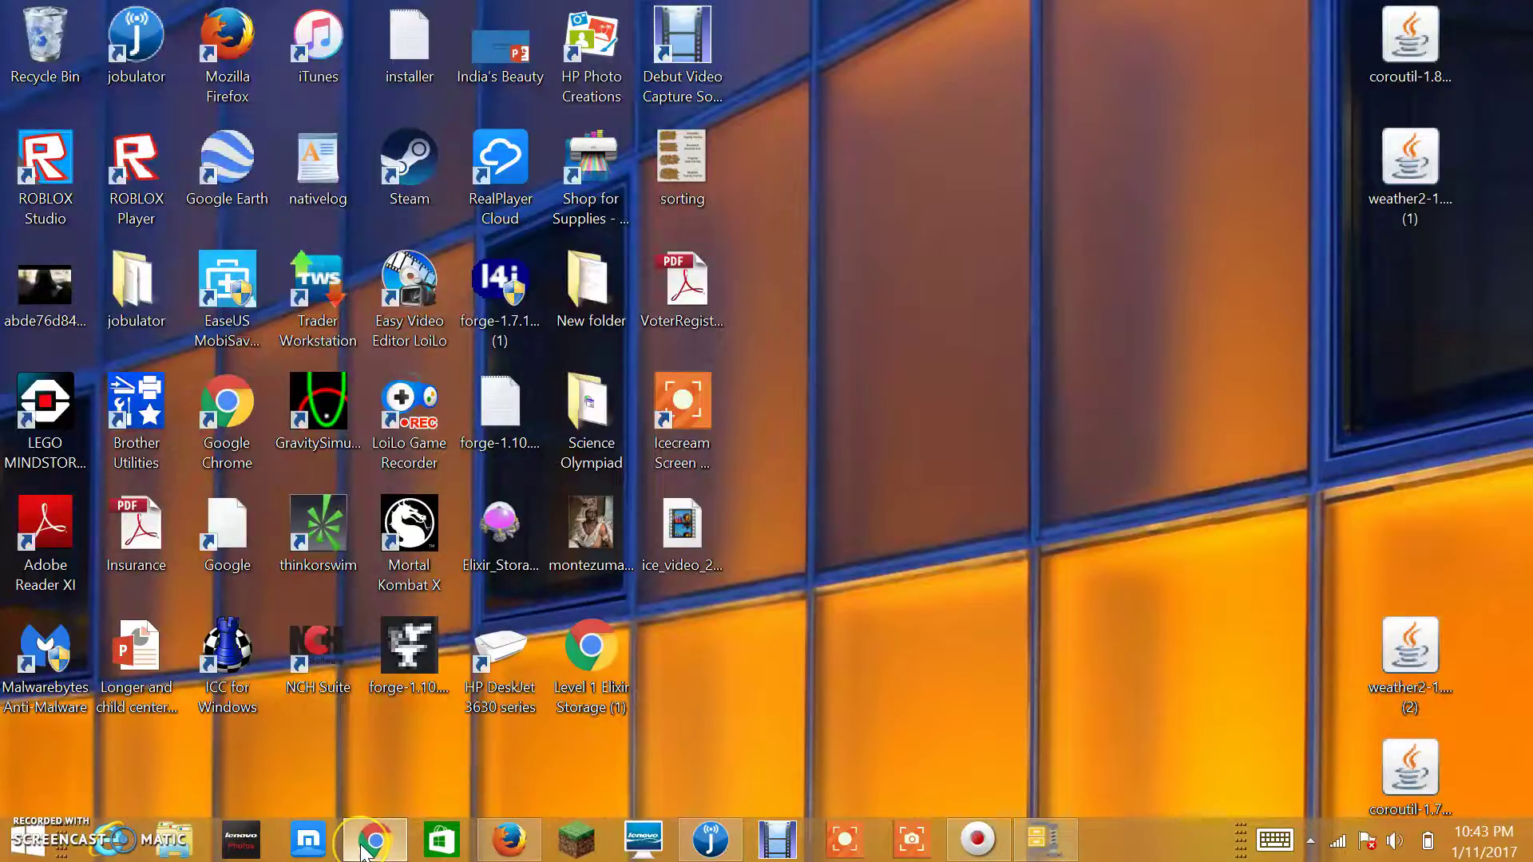
Bring up the Garwhal Rollercoaster page in Chrome and reach its Minecraft World Save download.
left_click(368, 843)
scroll(679, 586, "up", 2)
scroll(678, 586, "up", 2)
scroll(678, 585, "up", 2)
scroll(677, 585, "up", 2)
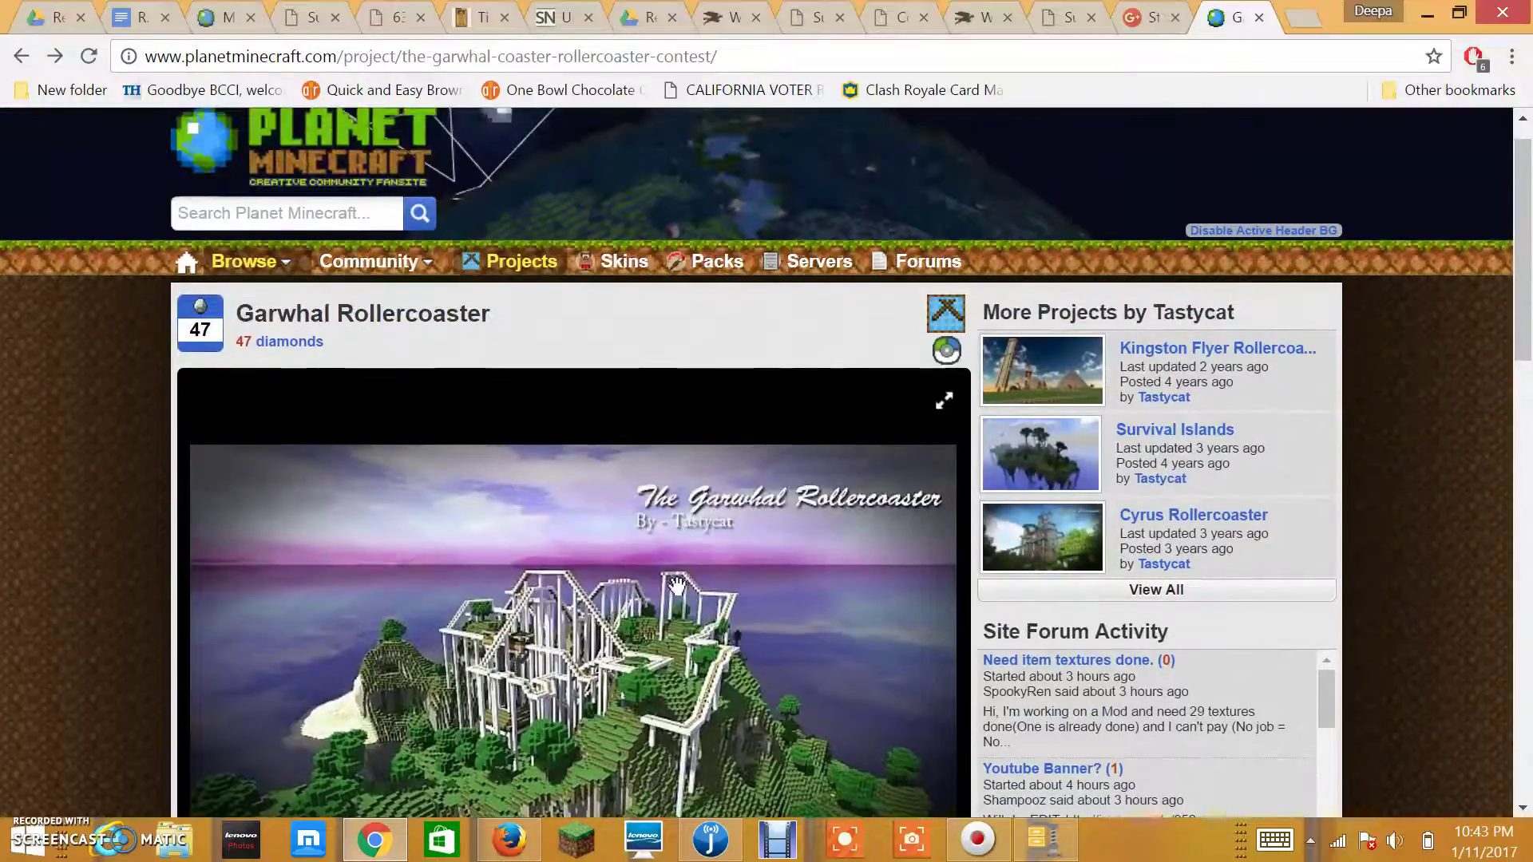
left_click(468, 415)
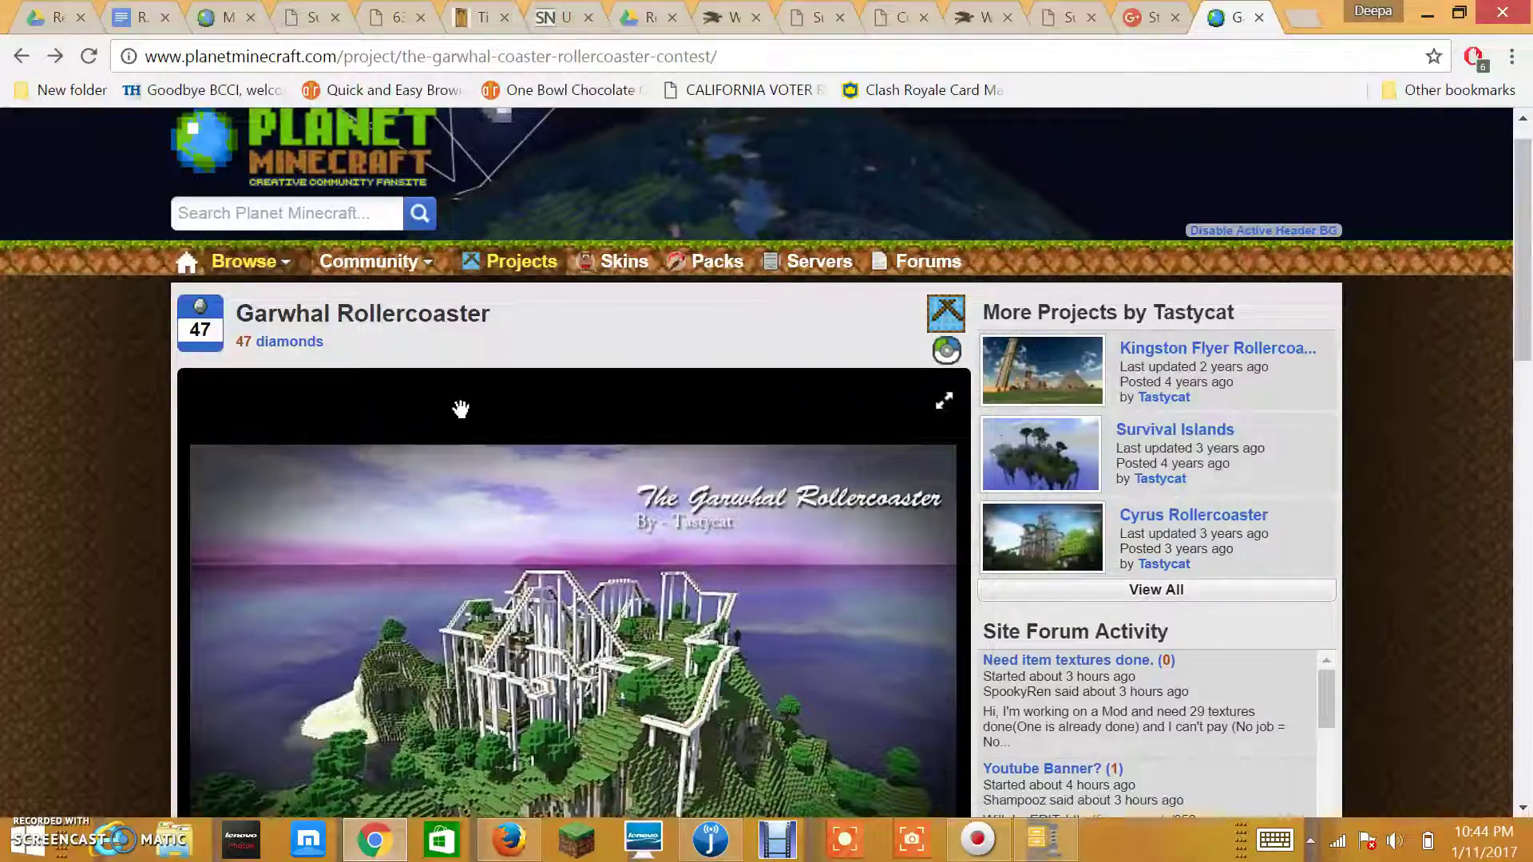
scroll(460, 411, "down", 1)
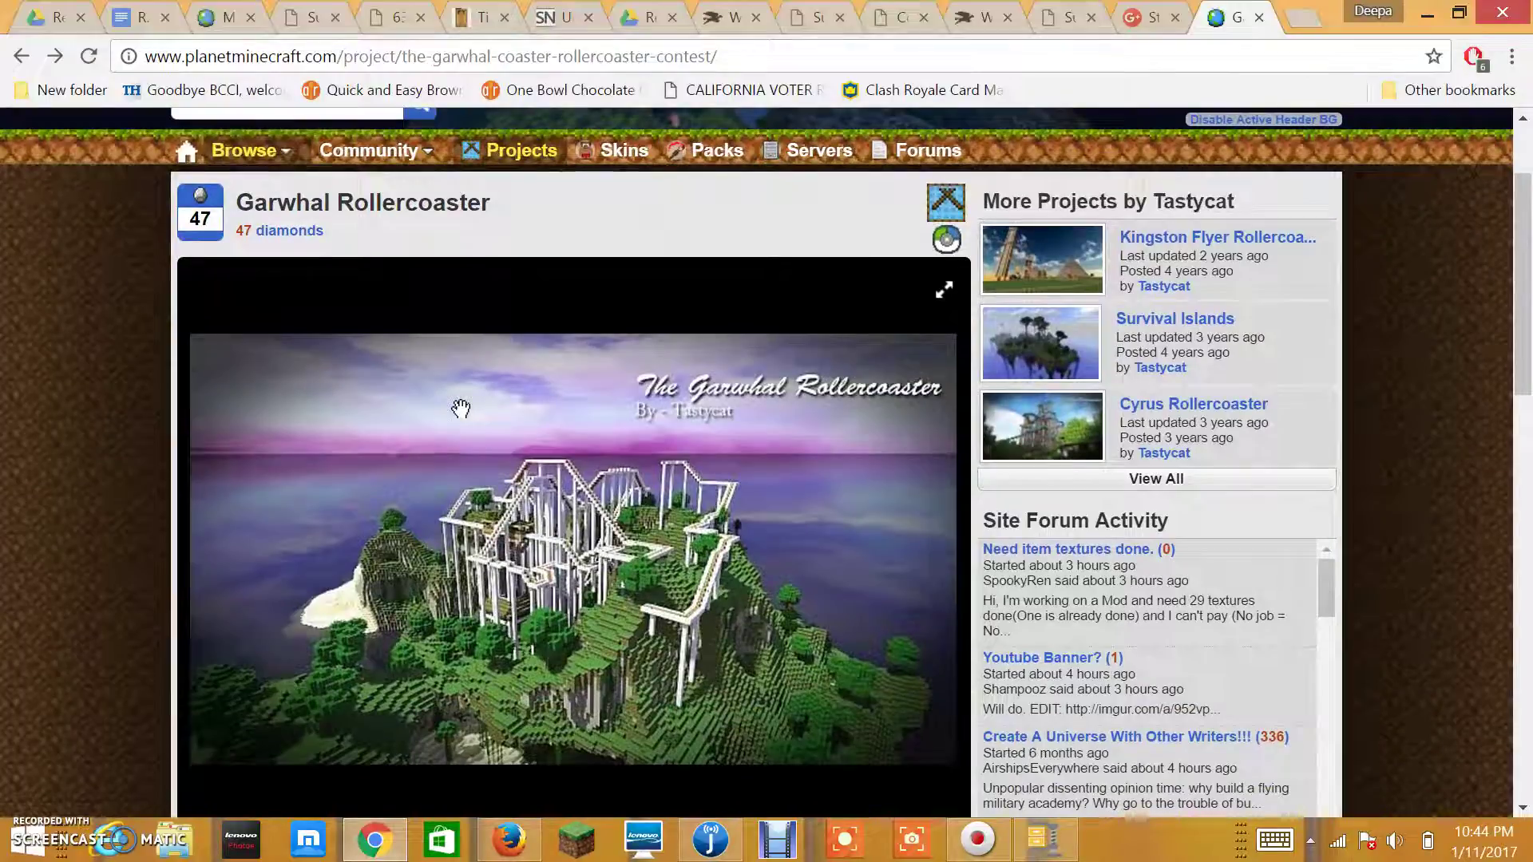
scroll(460, 410, "down", 1)
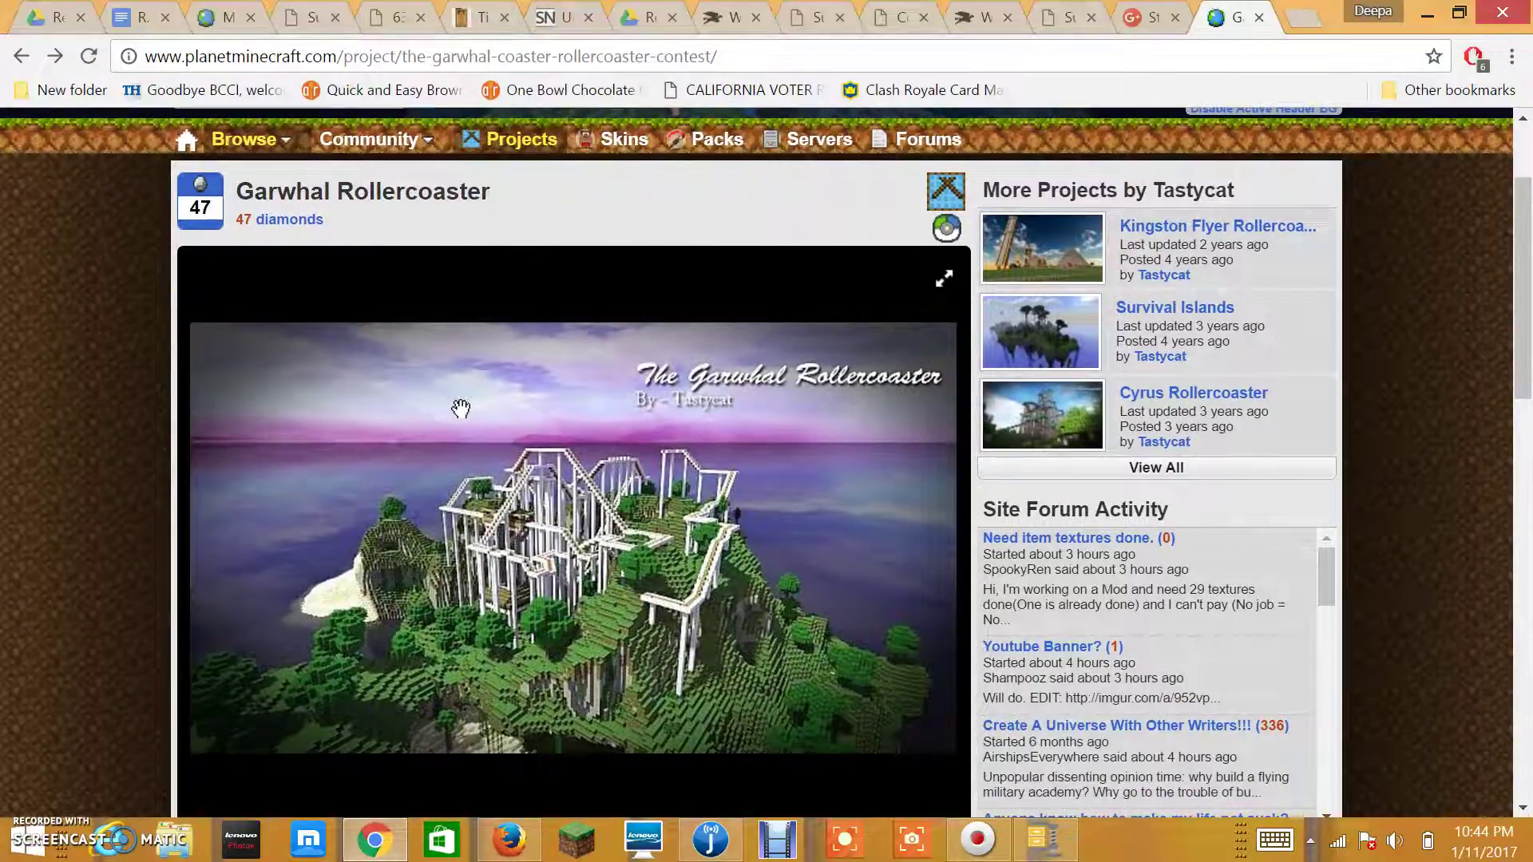
scroll(460, 409, "down", 1)
scroll(460, 408, "down", 2)
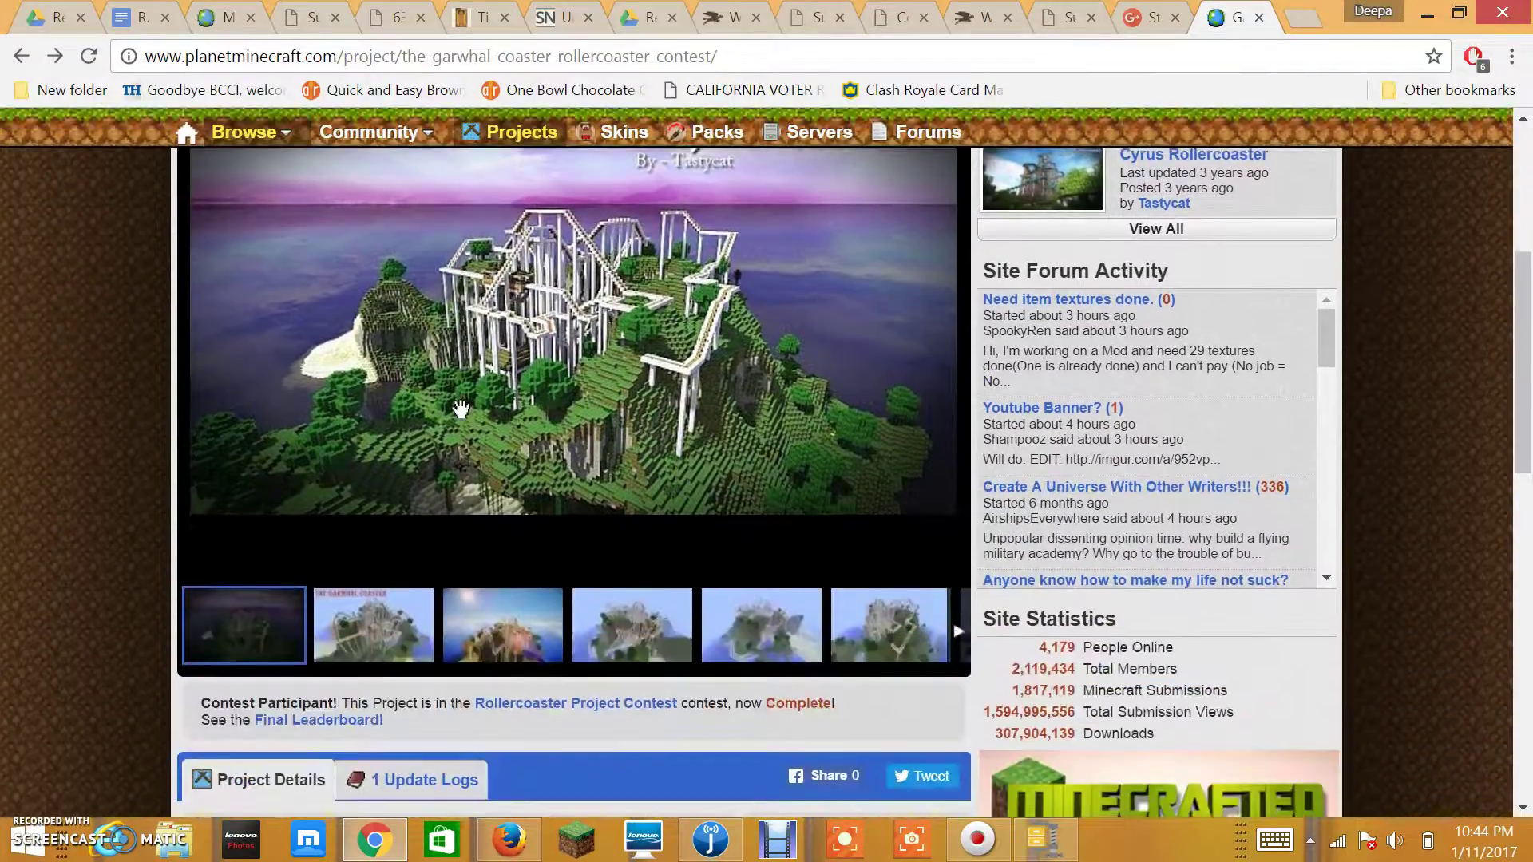
scroll(460, 410, "up", 2)
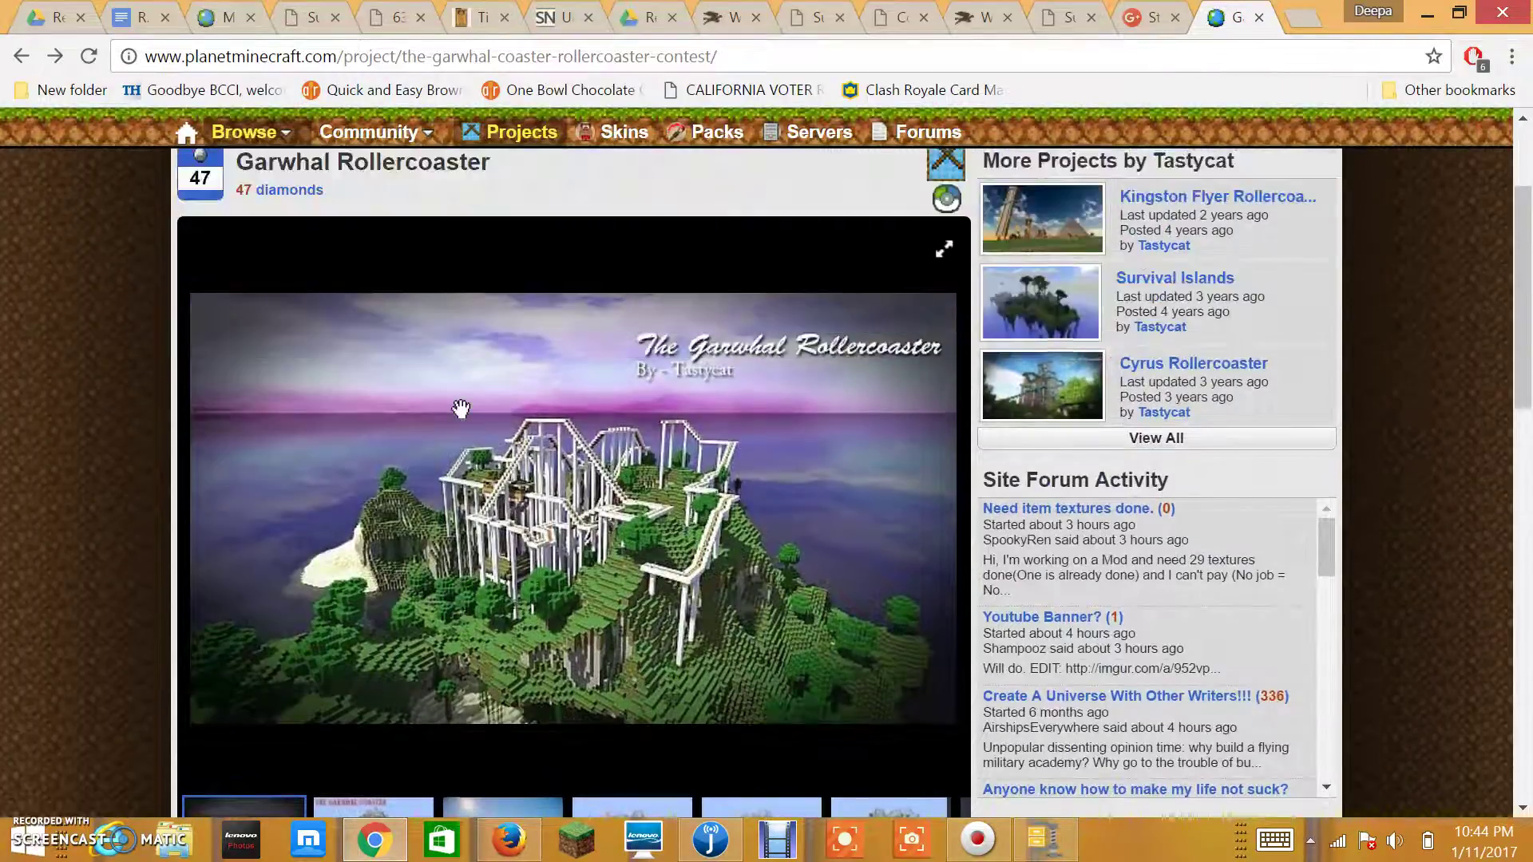
scroll(460, 410, "down", 1)
scroll(460, 410, "down", 2)
scroll(460, 410, "down", 1)
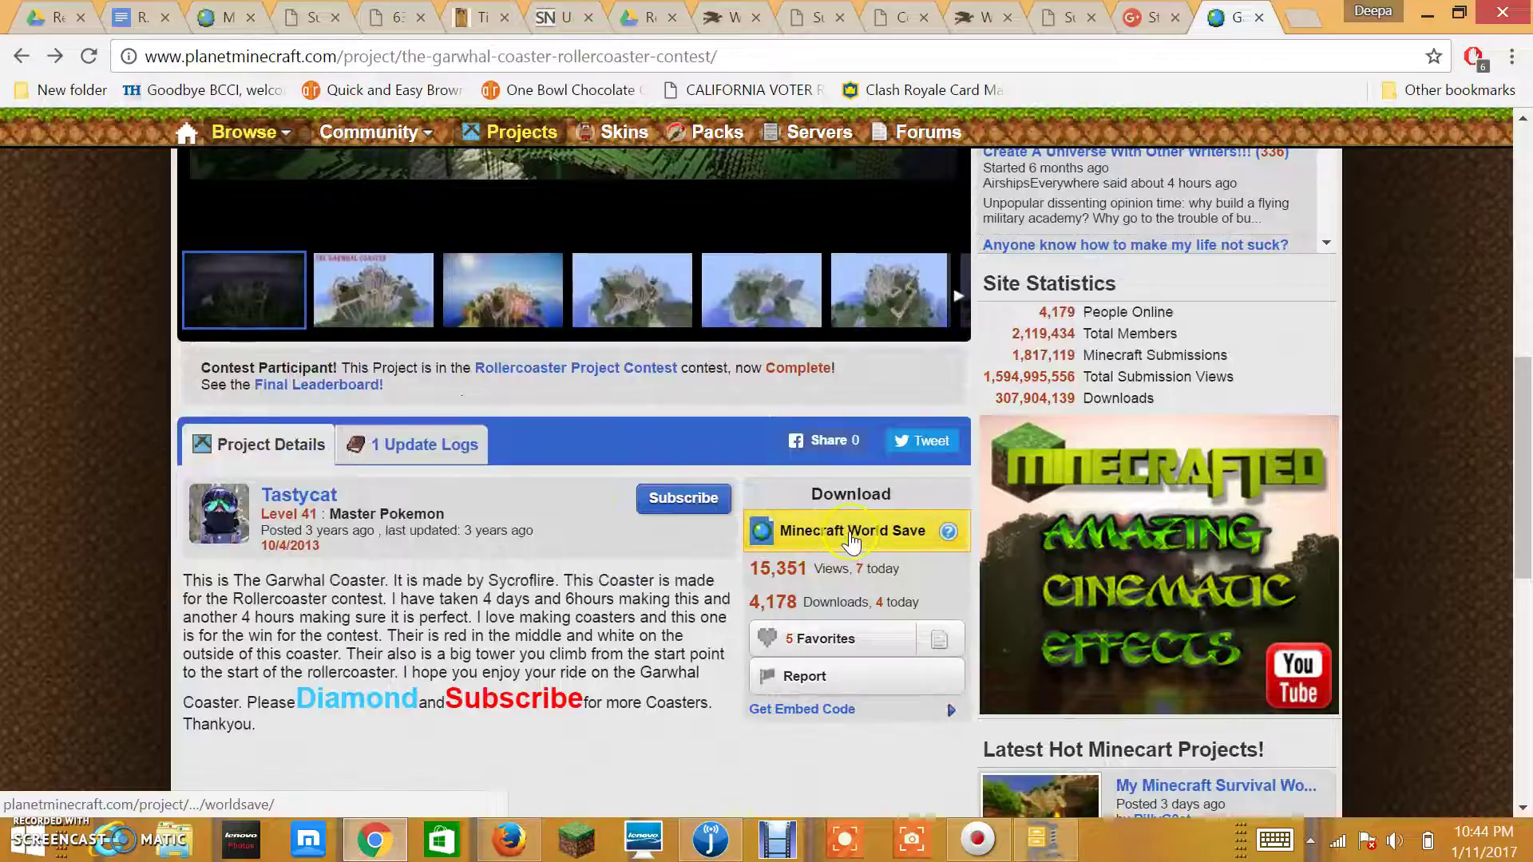
Follow the Minecraft World Save link to MediaFire's 6.99 MB Garwhal Coaster zip page.
left_click(849, 534)
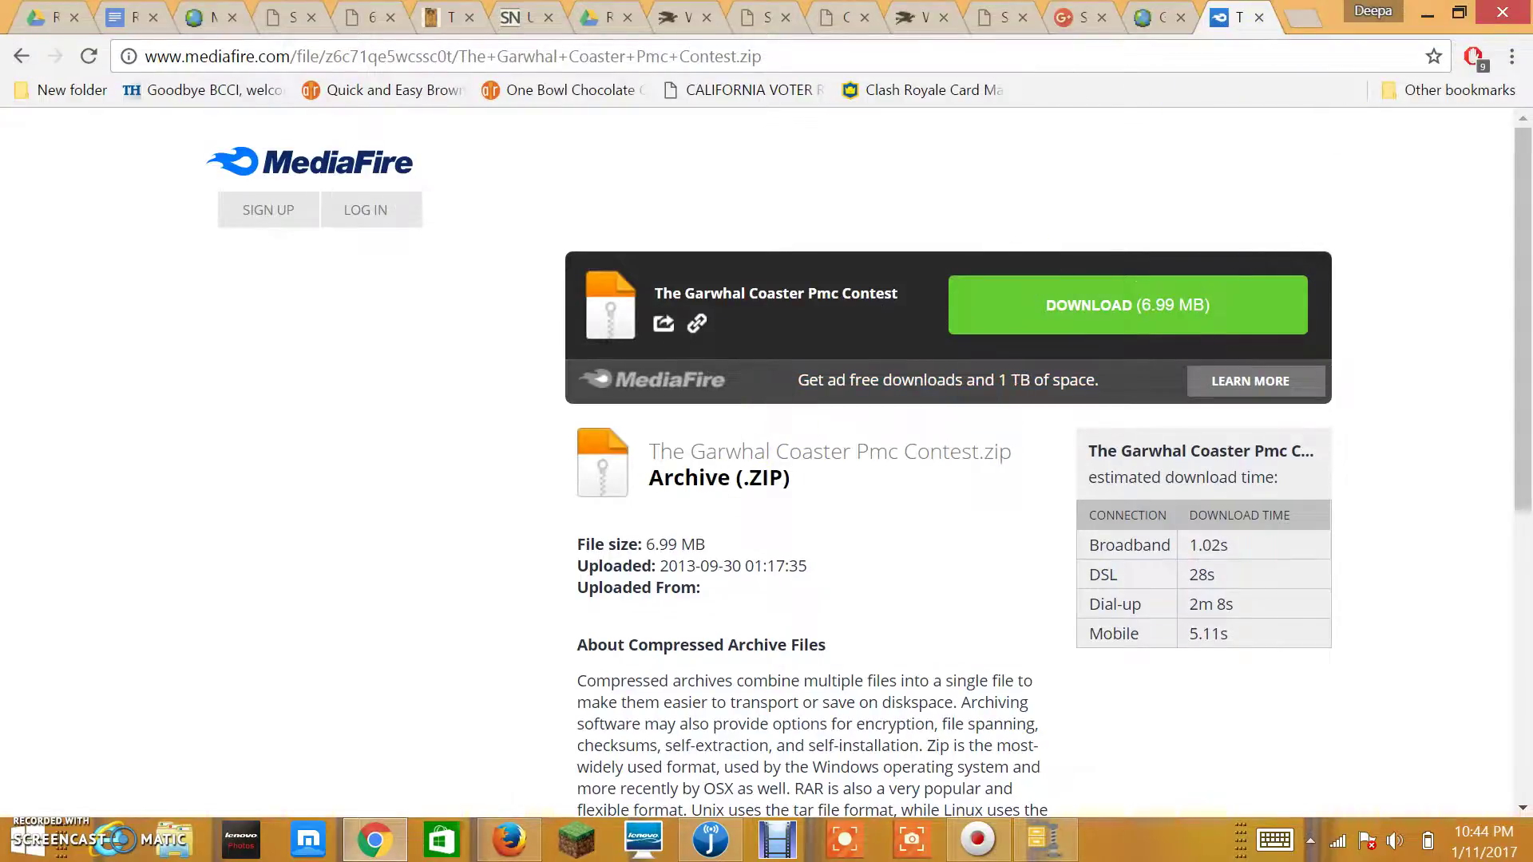
Search the web for WinZip and download the winzip21-dsv3.exe installer from winzip.com.
left_click(1303, 18)
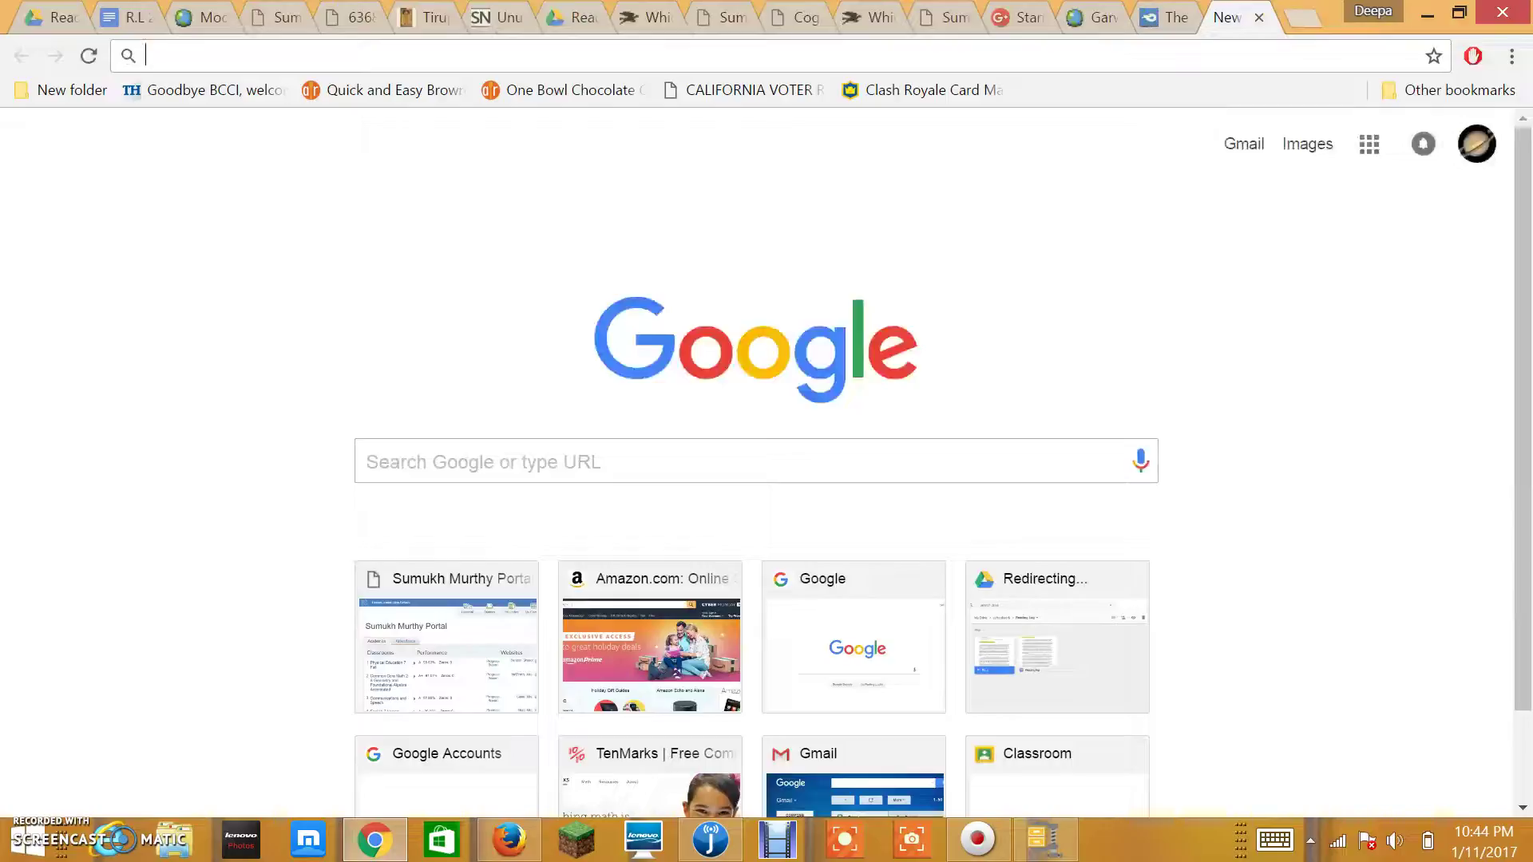
type("winzip")
key("Return")
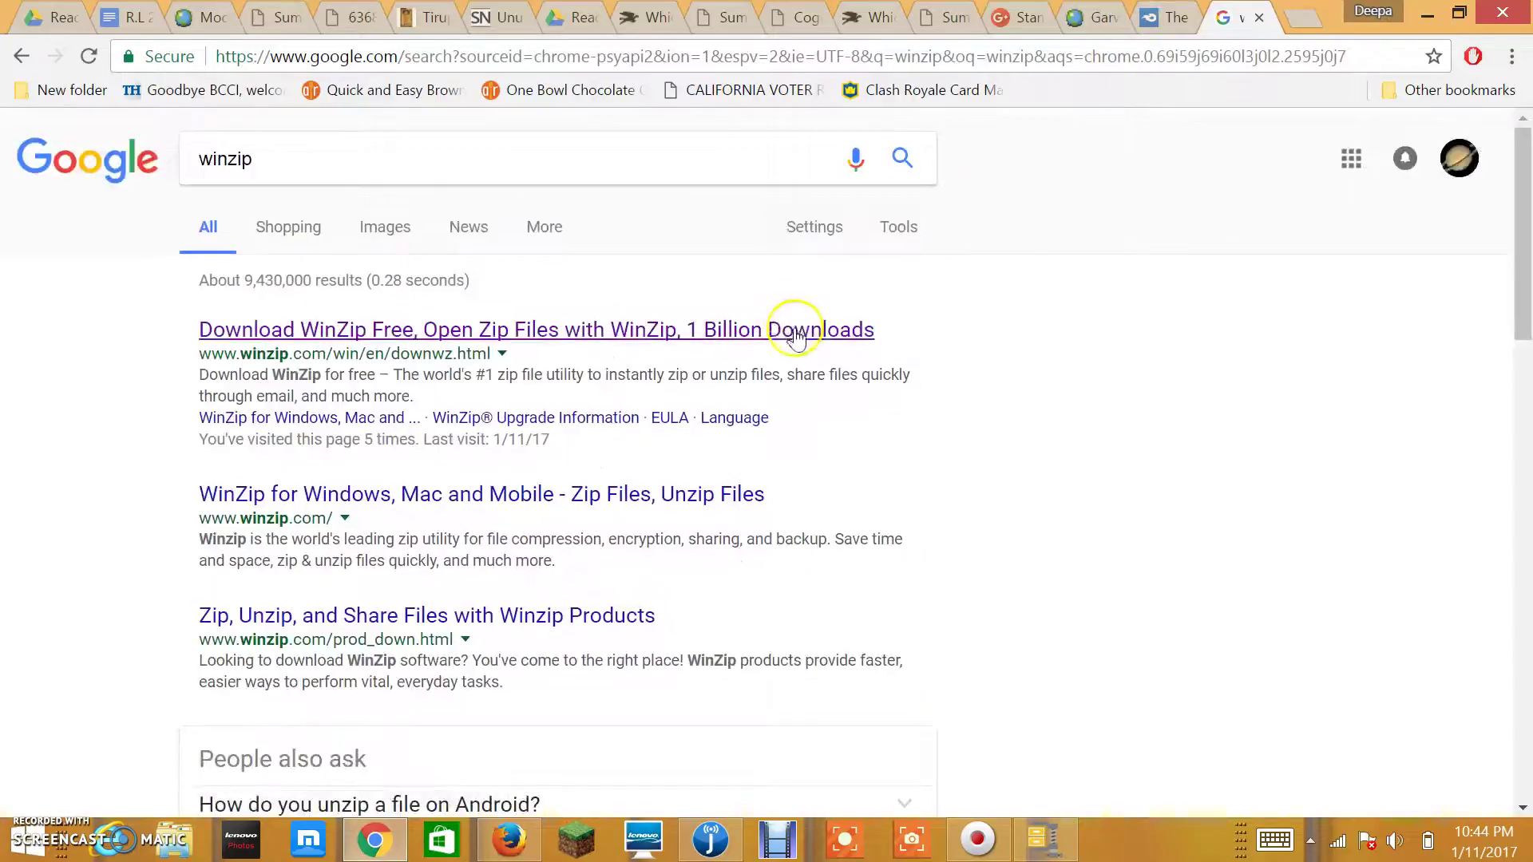
left_click(797, 340)
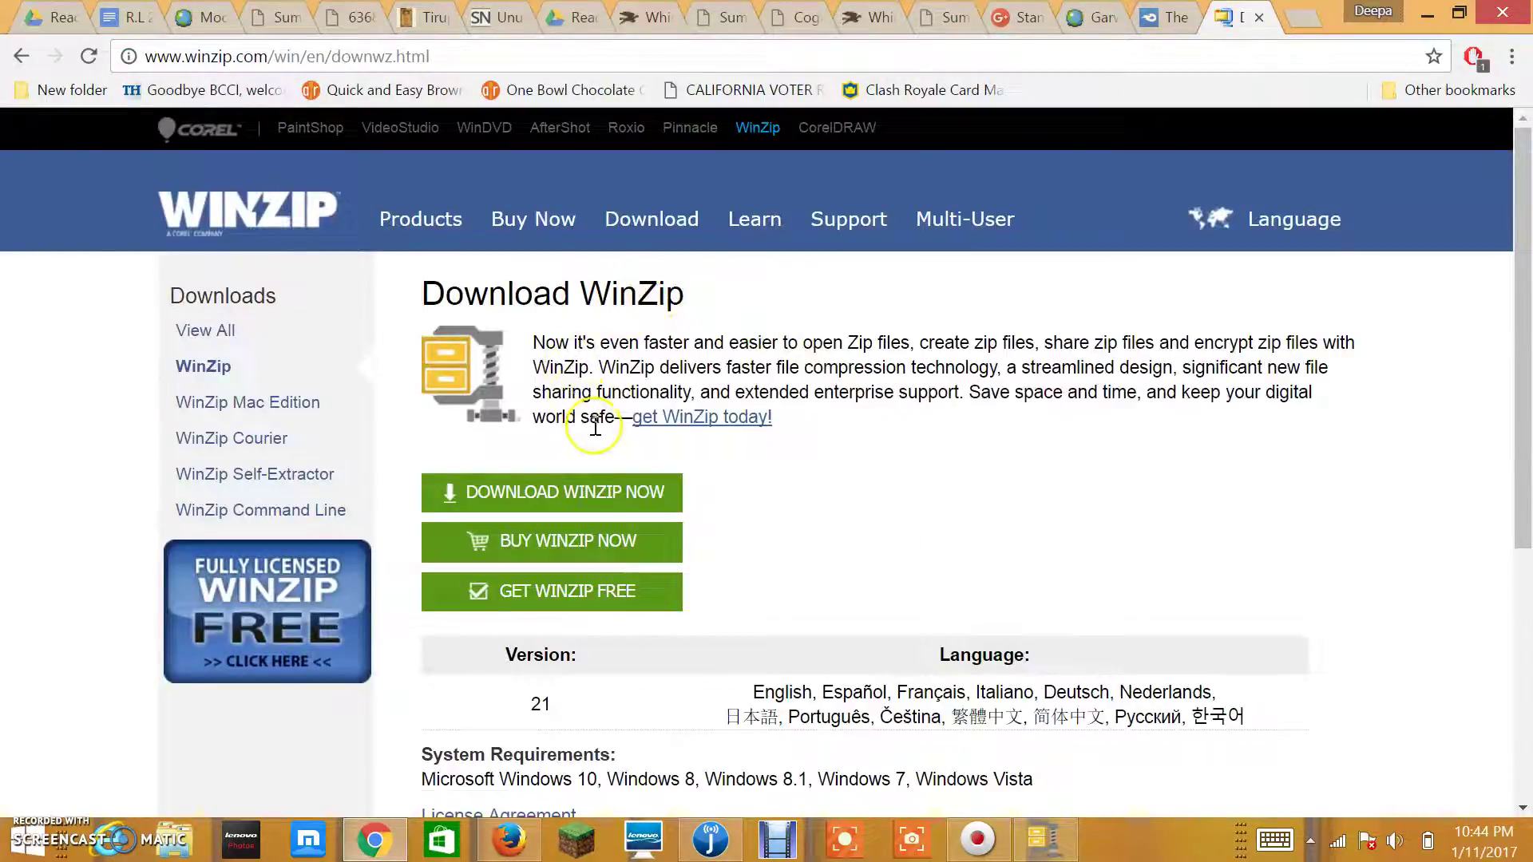
left_click(646, 493)
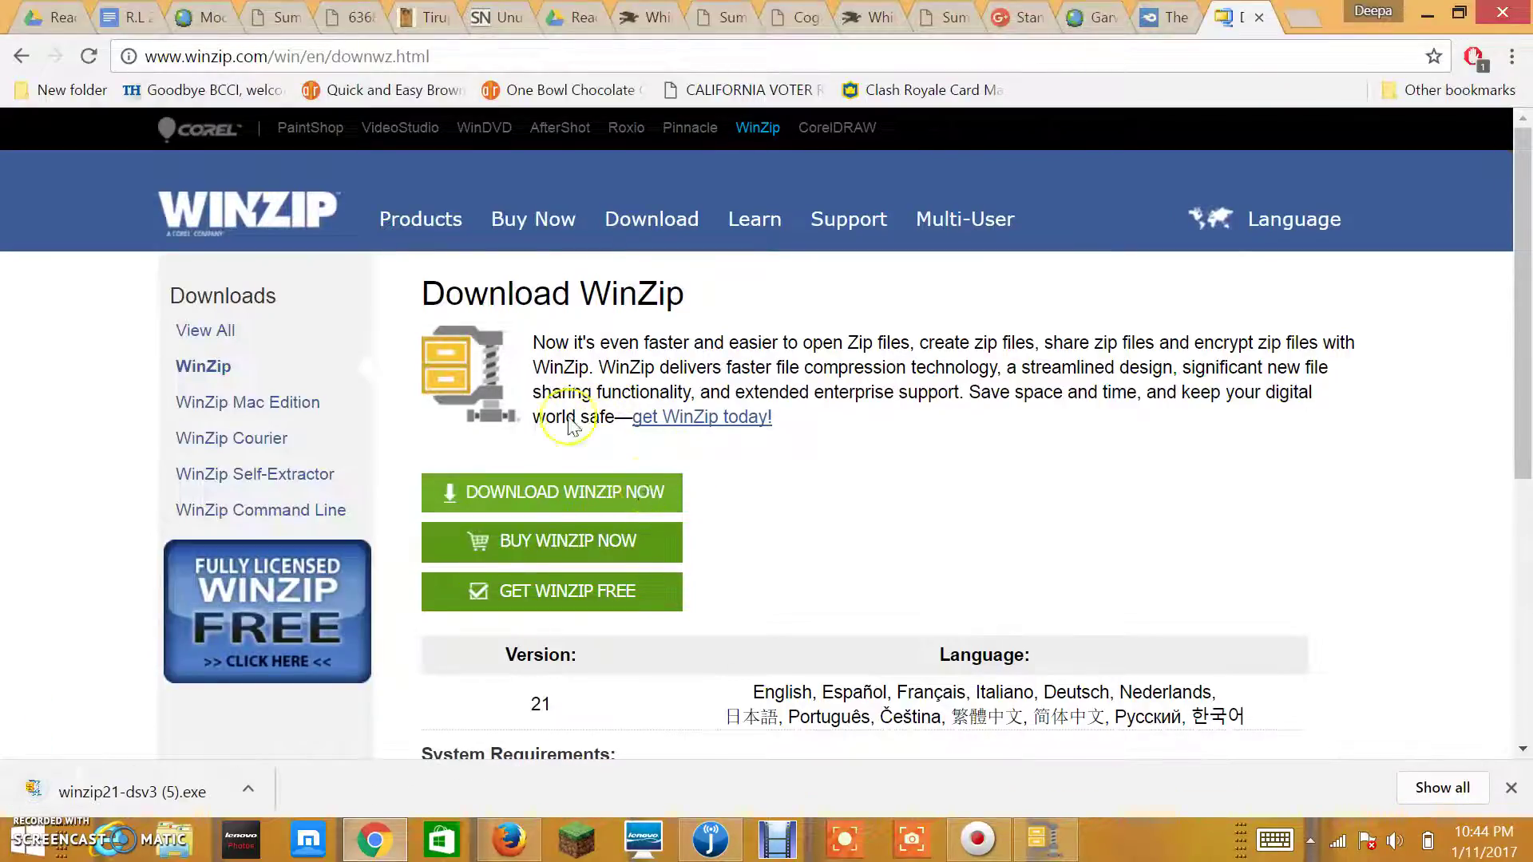
left_click(193, 792)
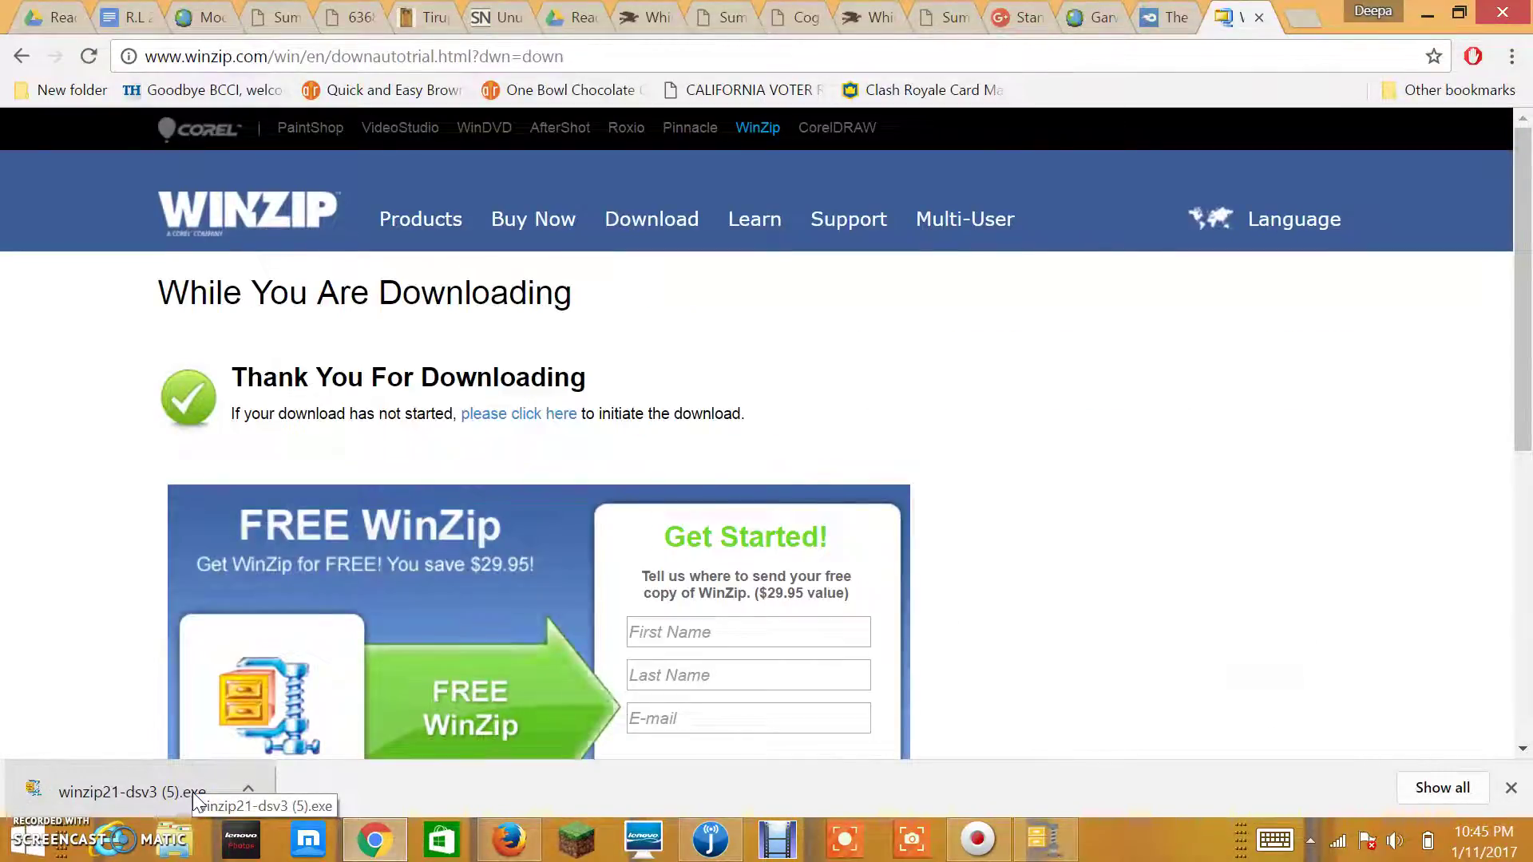
Launch the WinZip installer and accept its license agreement to begin installing.
left_click(193, 792)
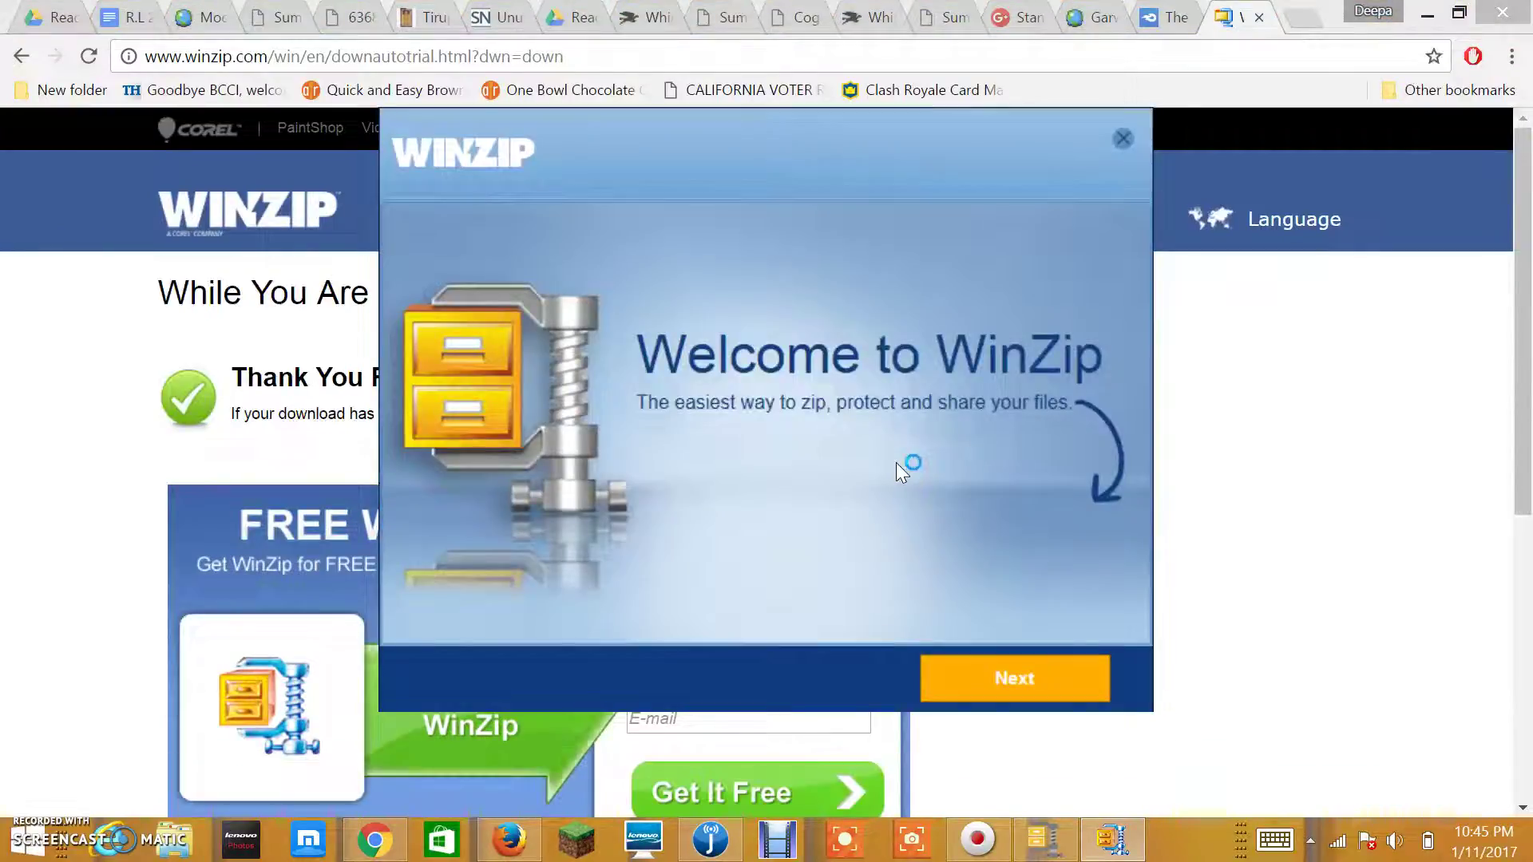
left_click(1000, 665)
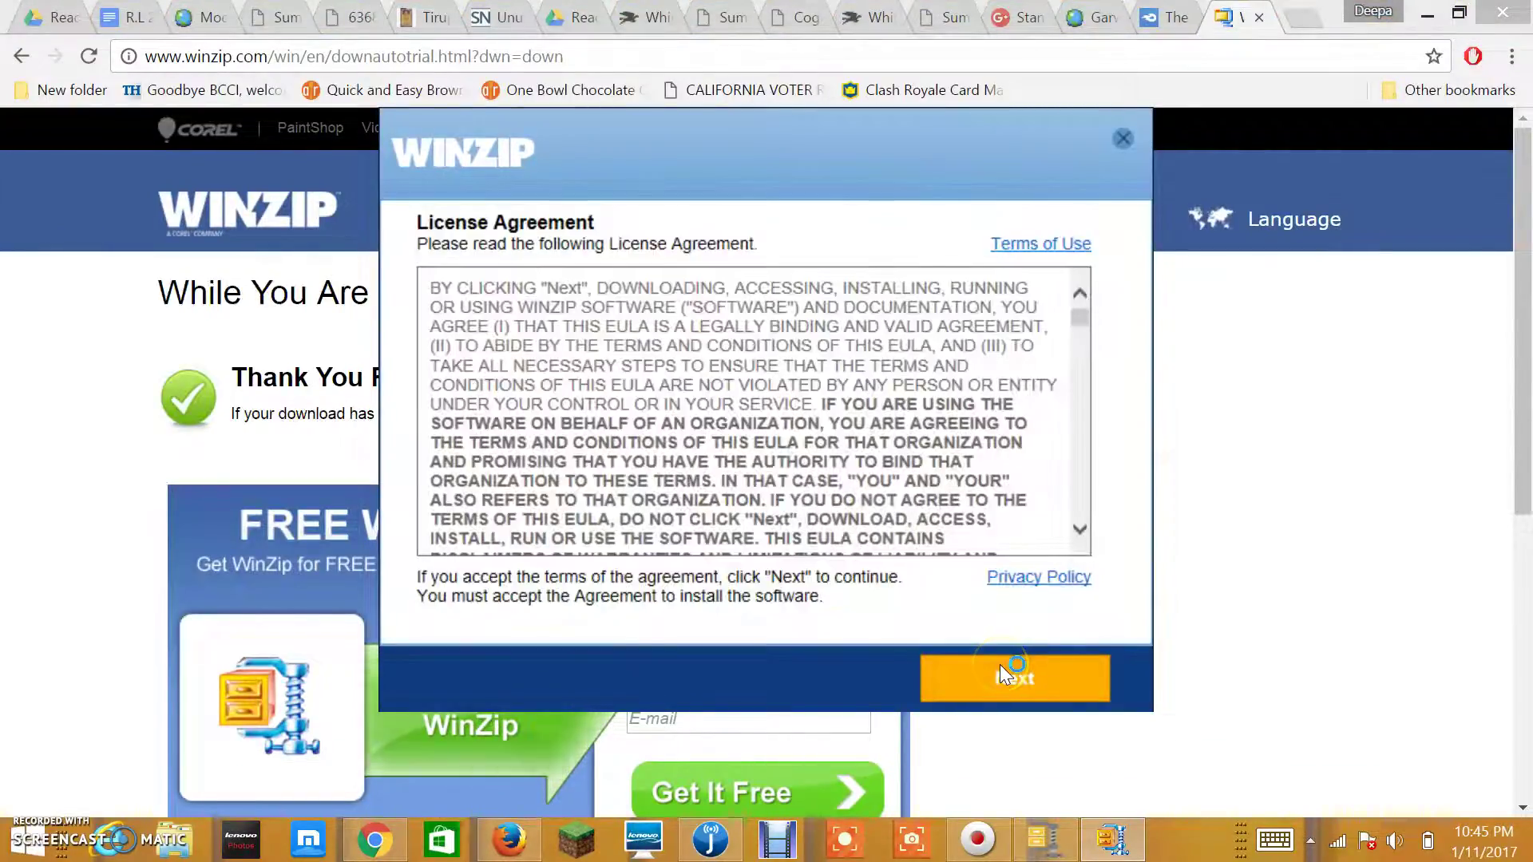
left_click(999, 670)
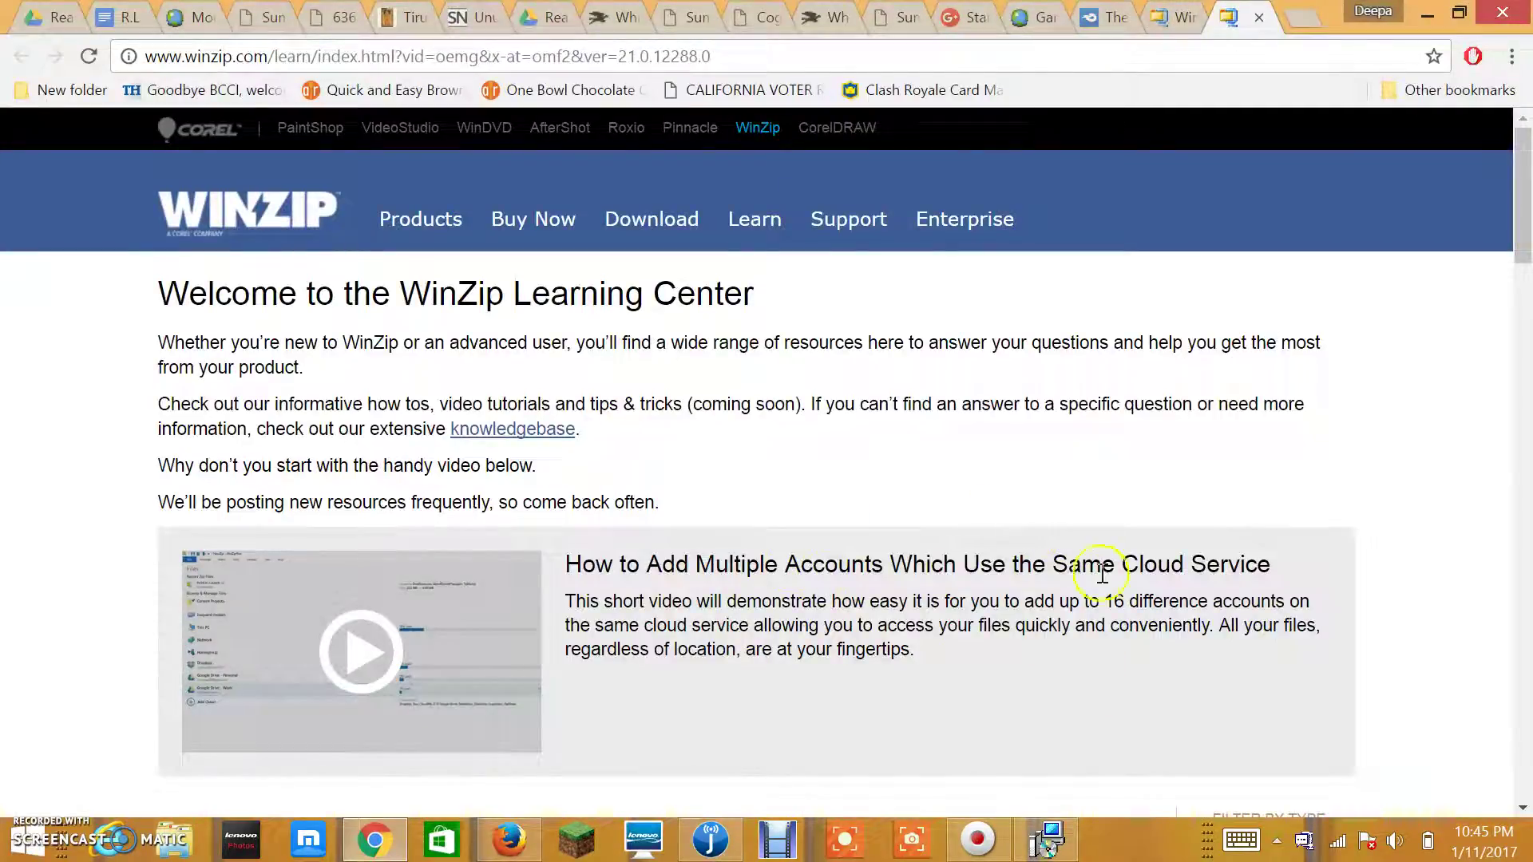
Dismiss the Learning Center tab and finish the WinZip 21 installation.
left_click(1259, 18)
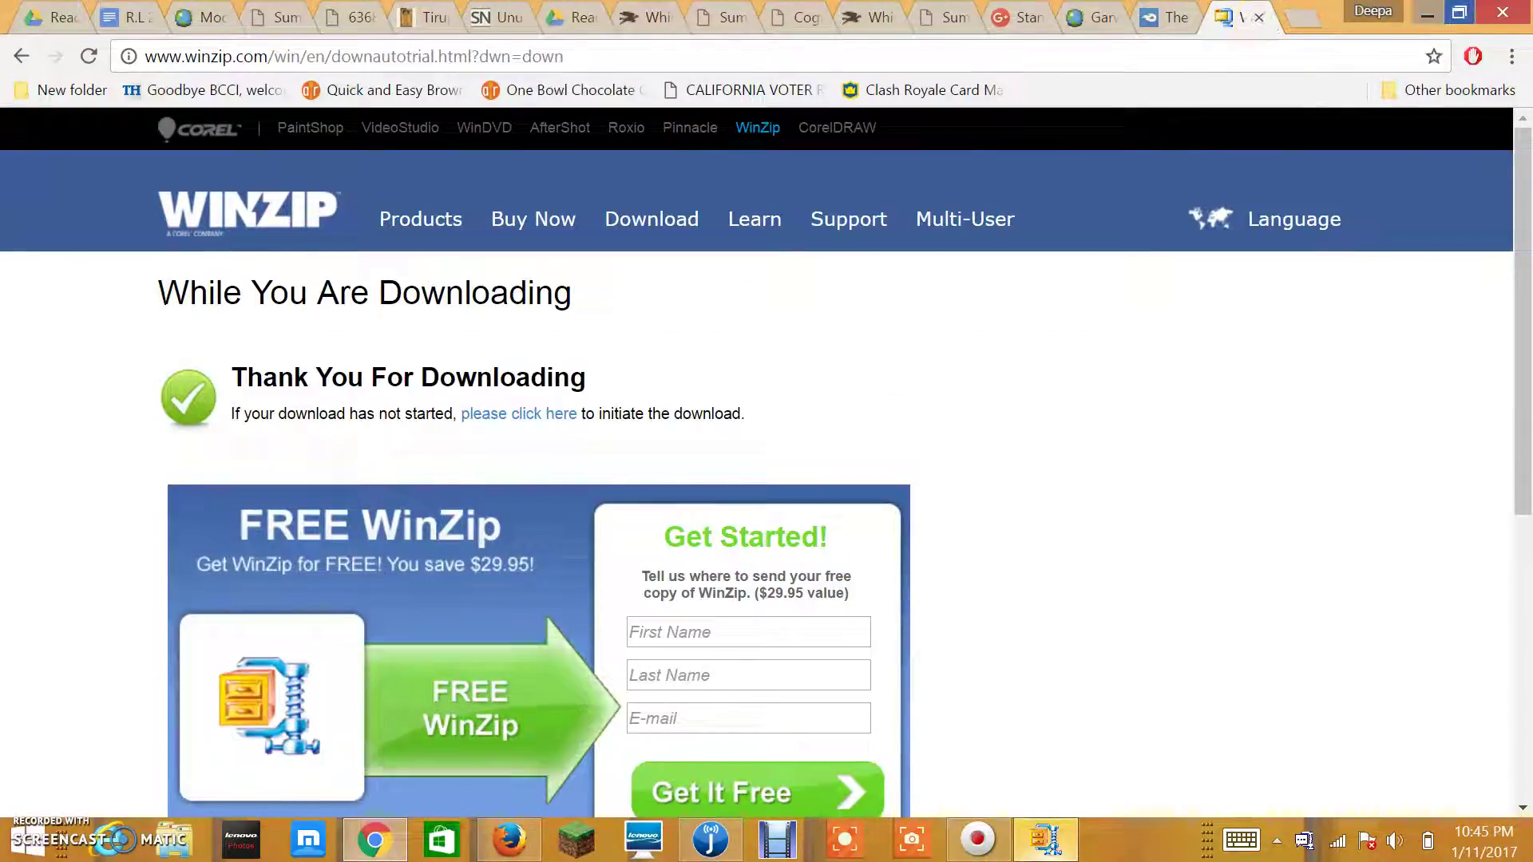
left_click(1425, 13)
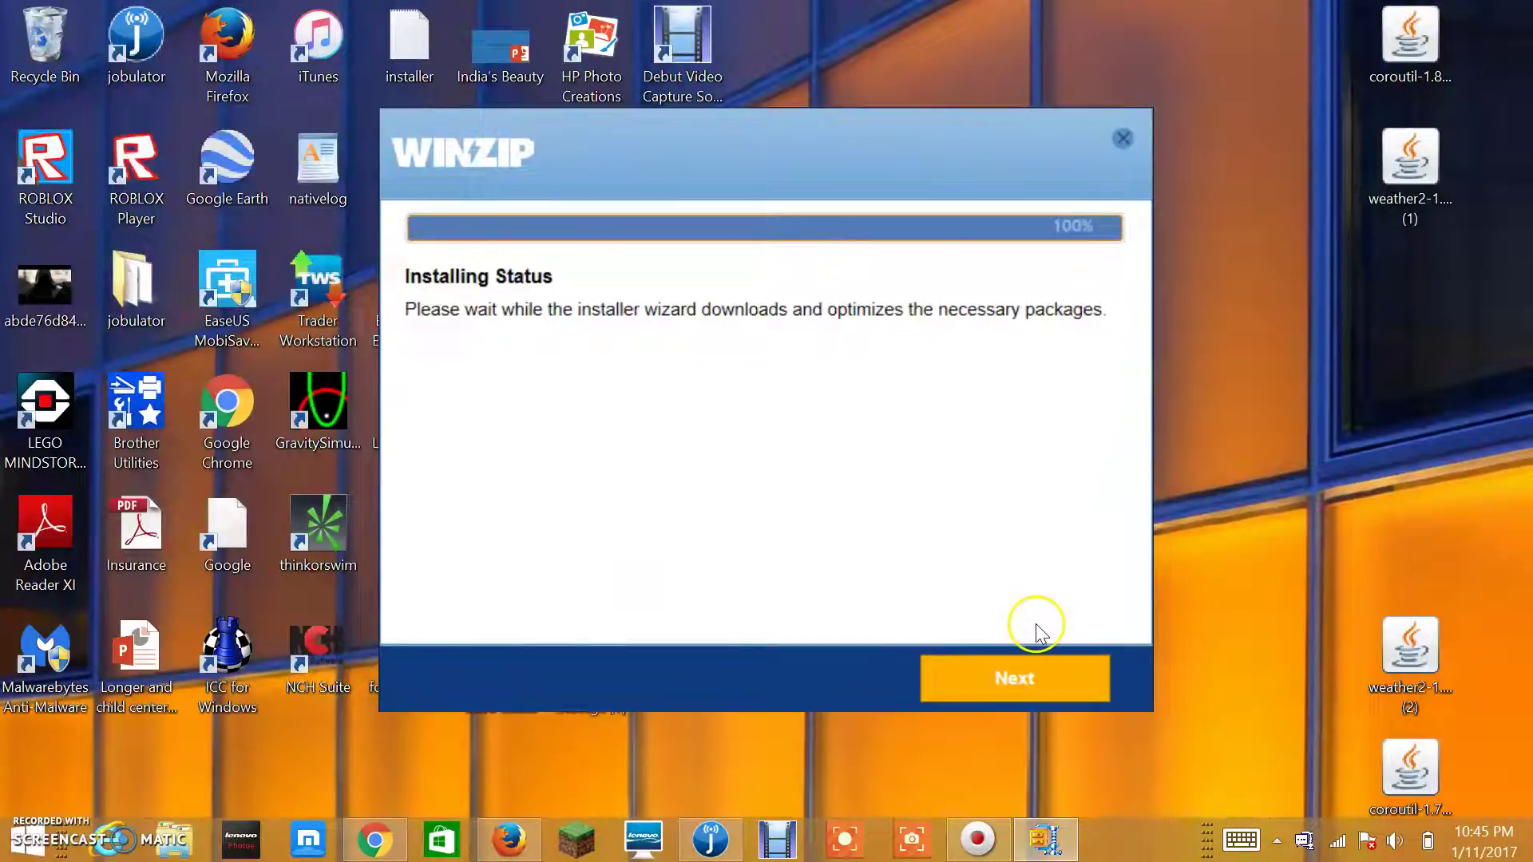
left_click(990, 682)
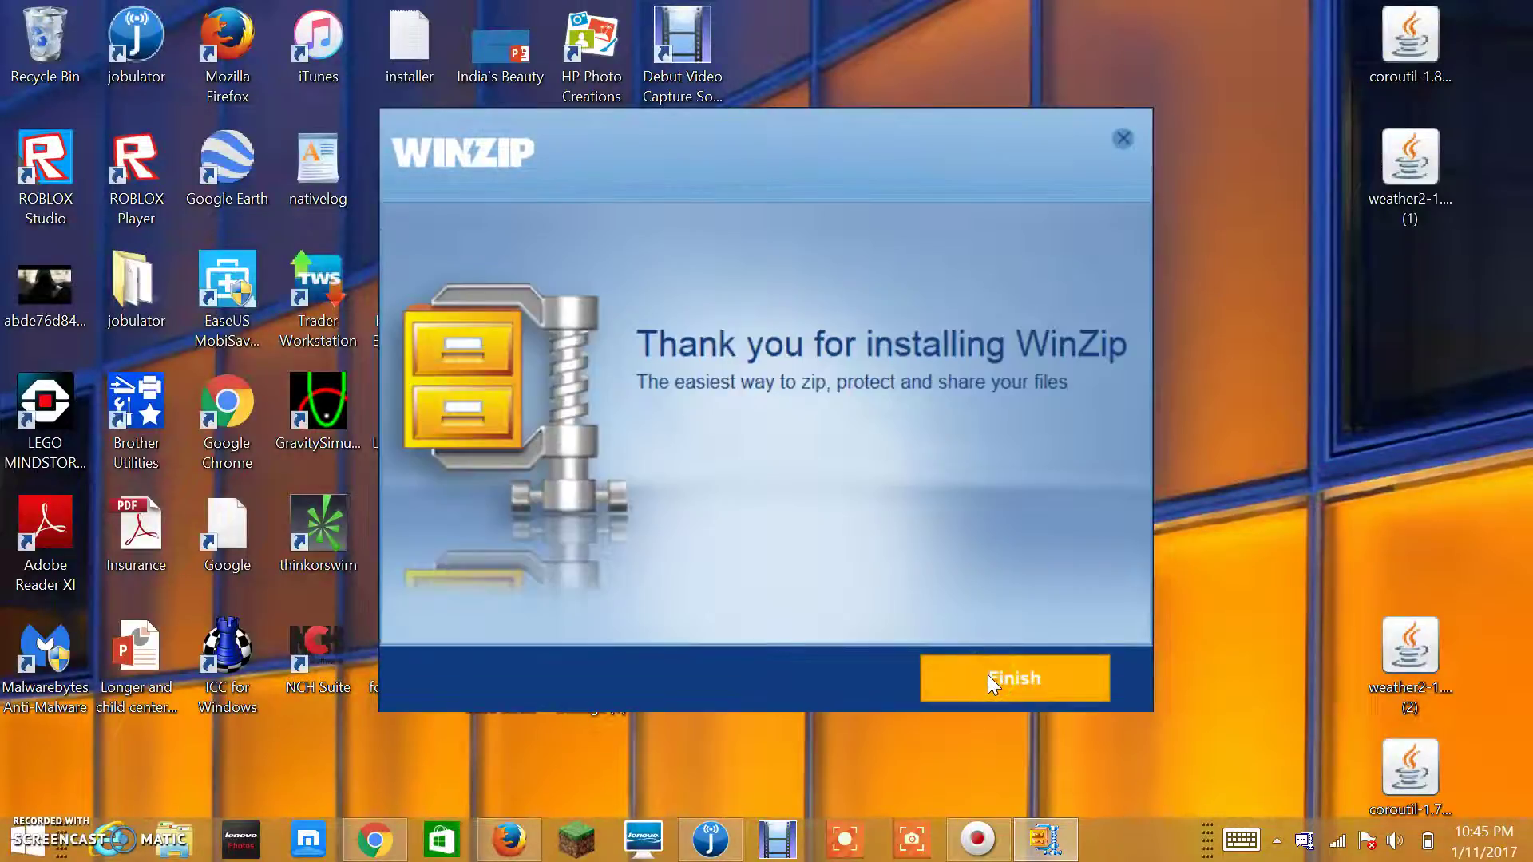
left_click(992, 683)
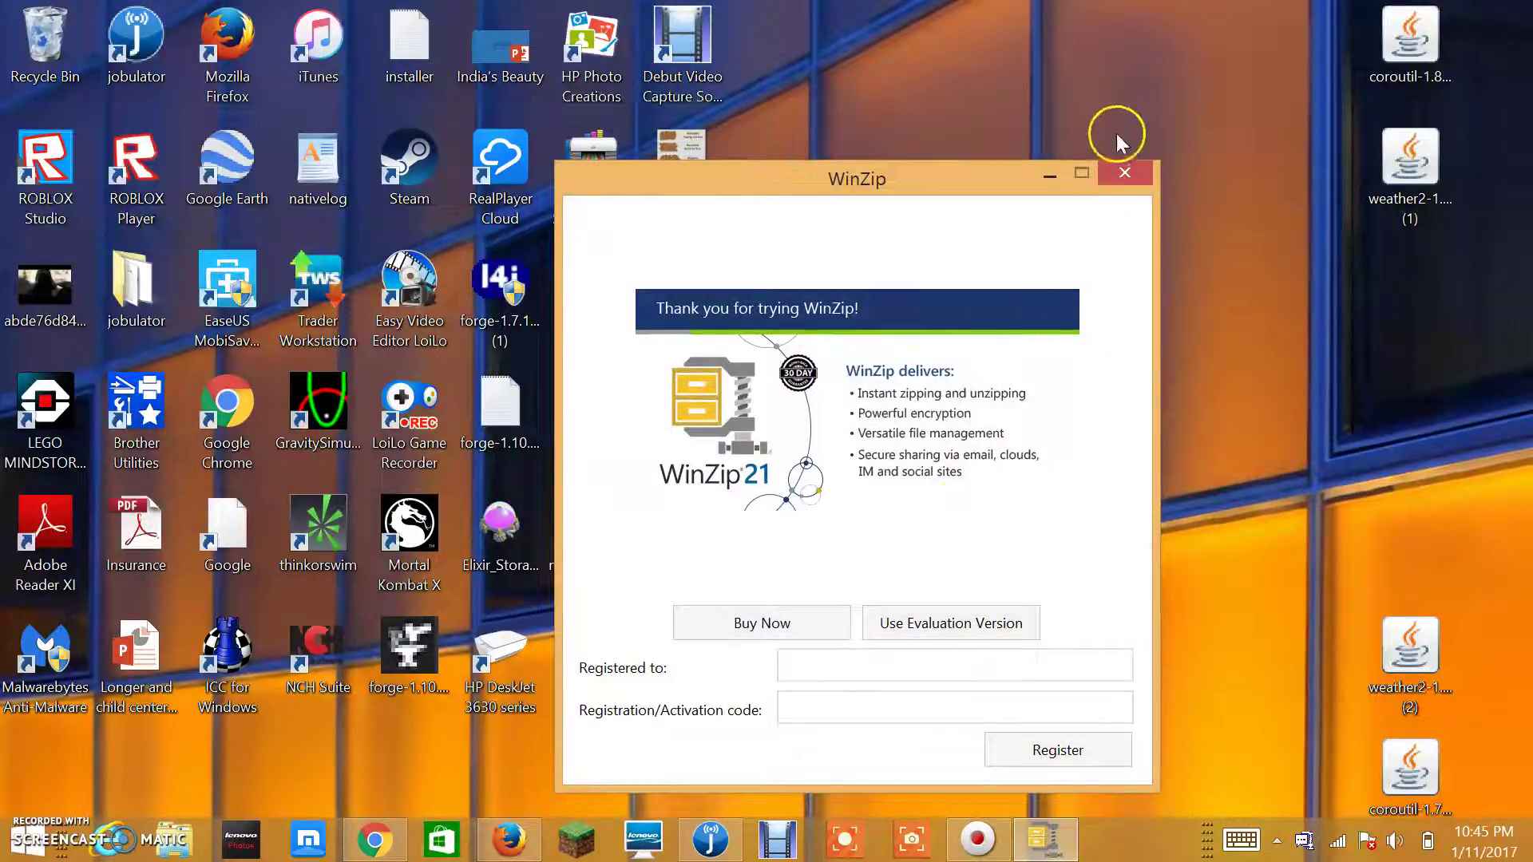
Dismiss WinZip registration and download the 6.99 MB Garwhal Coaster zip from MediaFire.
left_click(1124, 173)
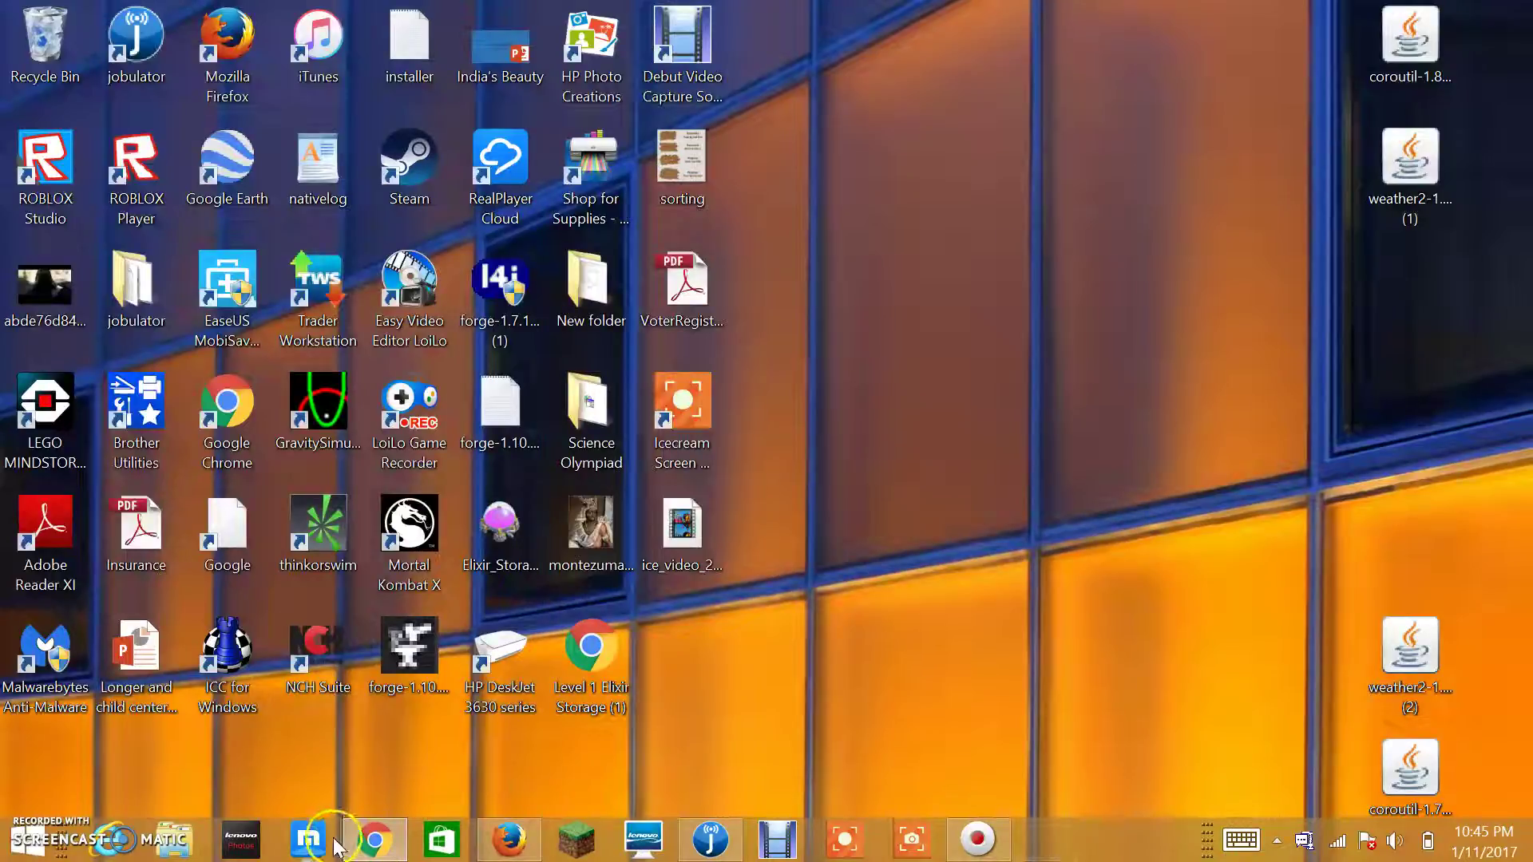
left_click(373, 838)
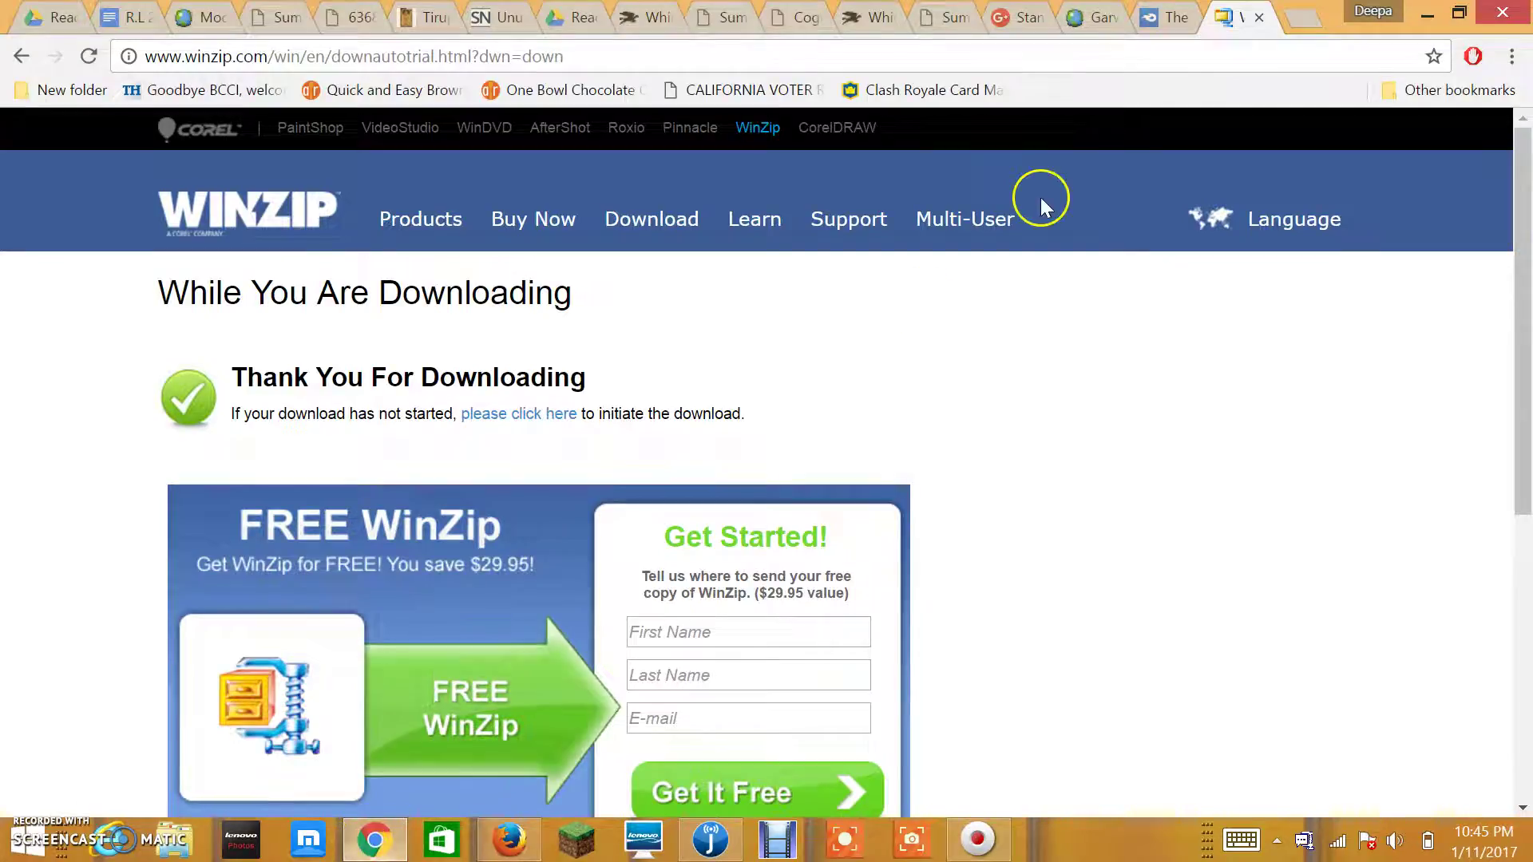
left_click(1095, 16)
left_click(1160, 16)
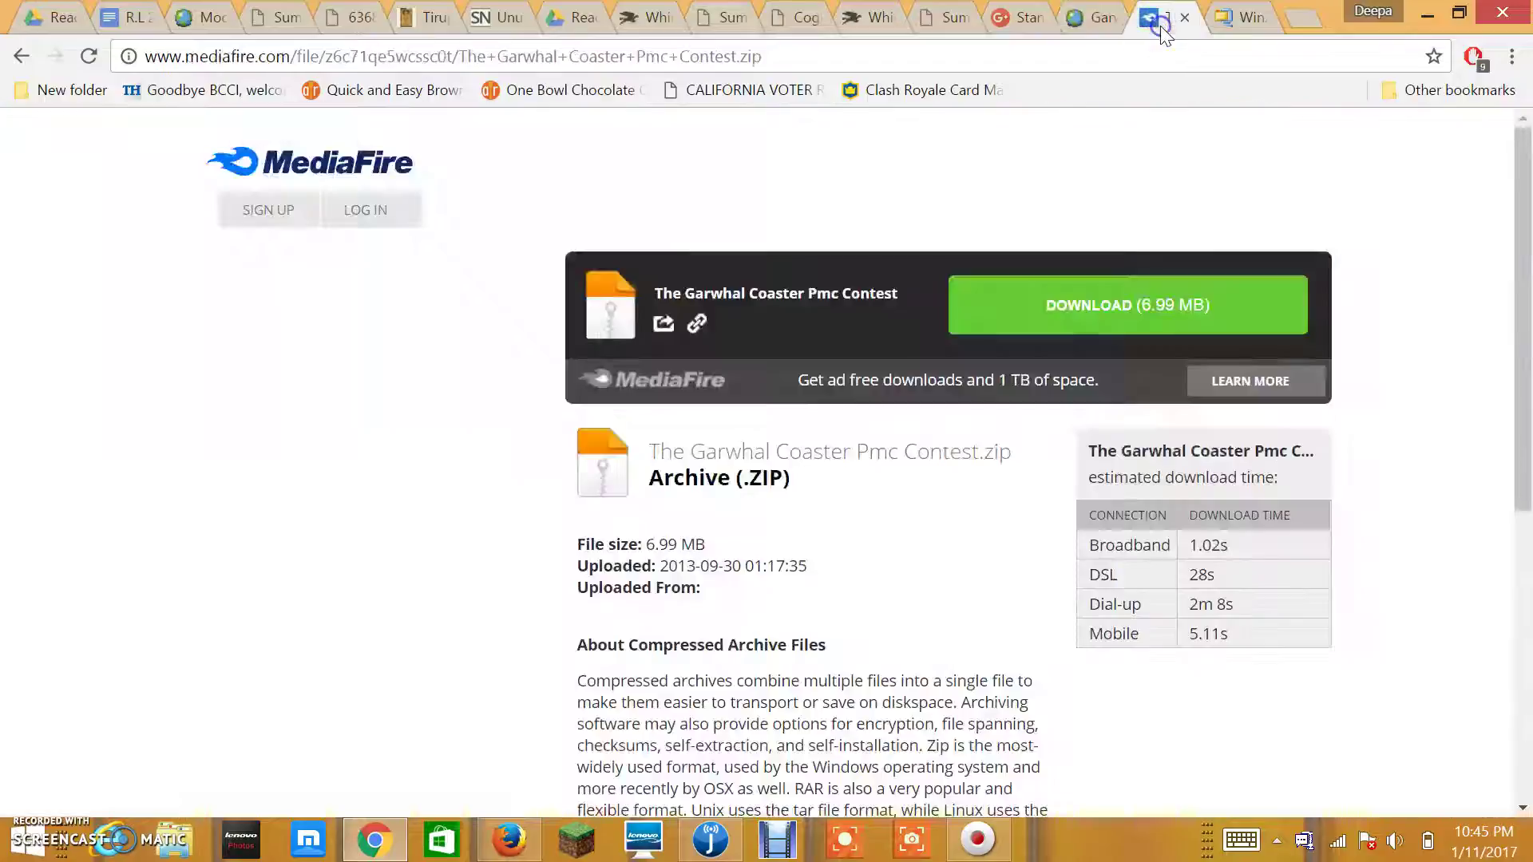
left_click(1092, 300)
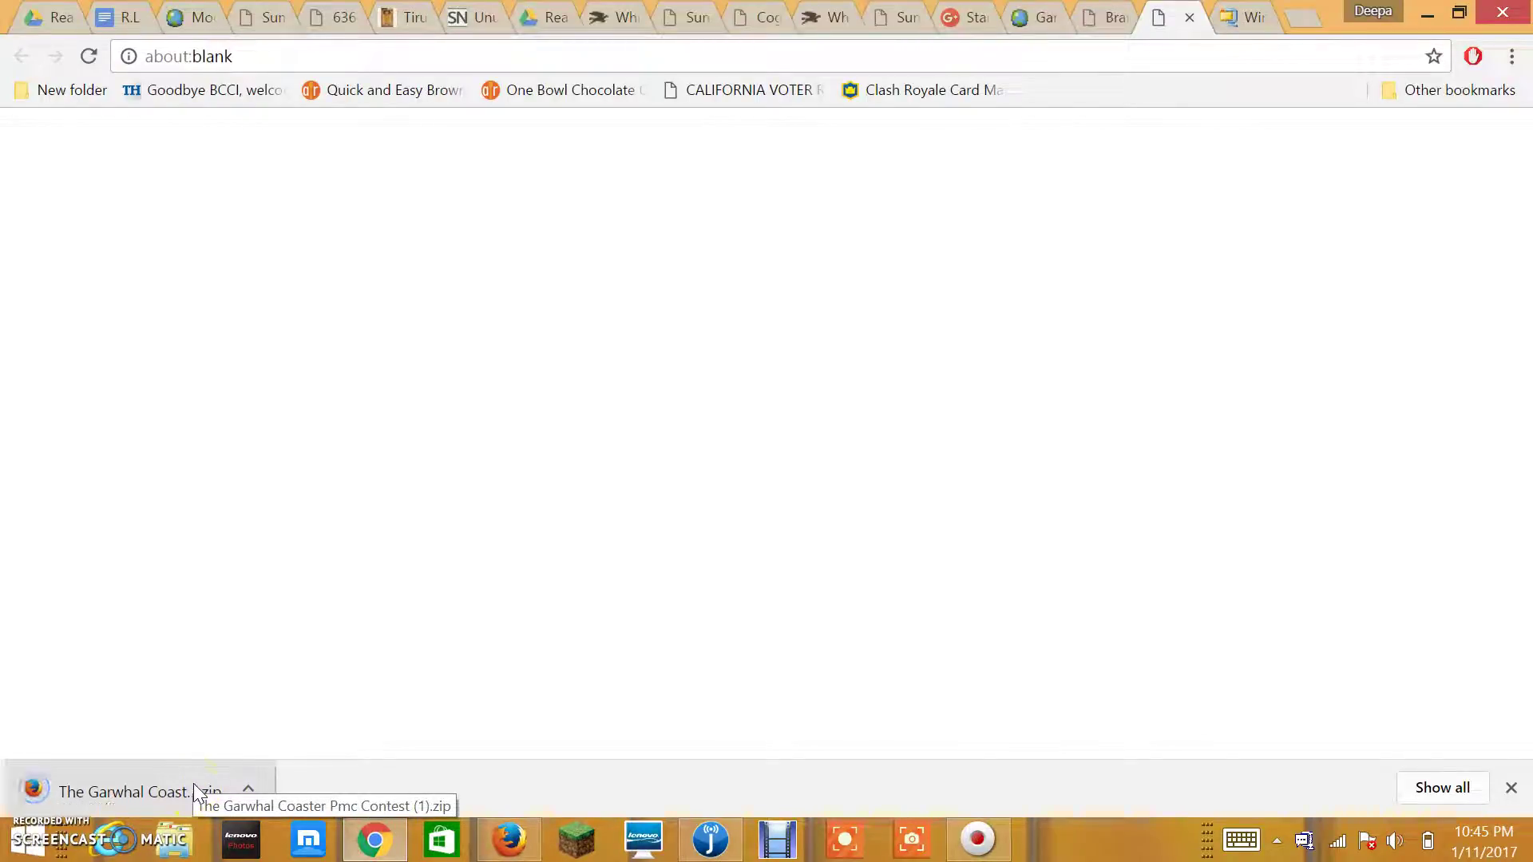
Open the downloaded Garwhal Coaster Pmc Contest zip with WinZip.
left_click(192, 785)
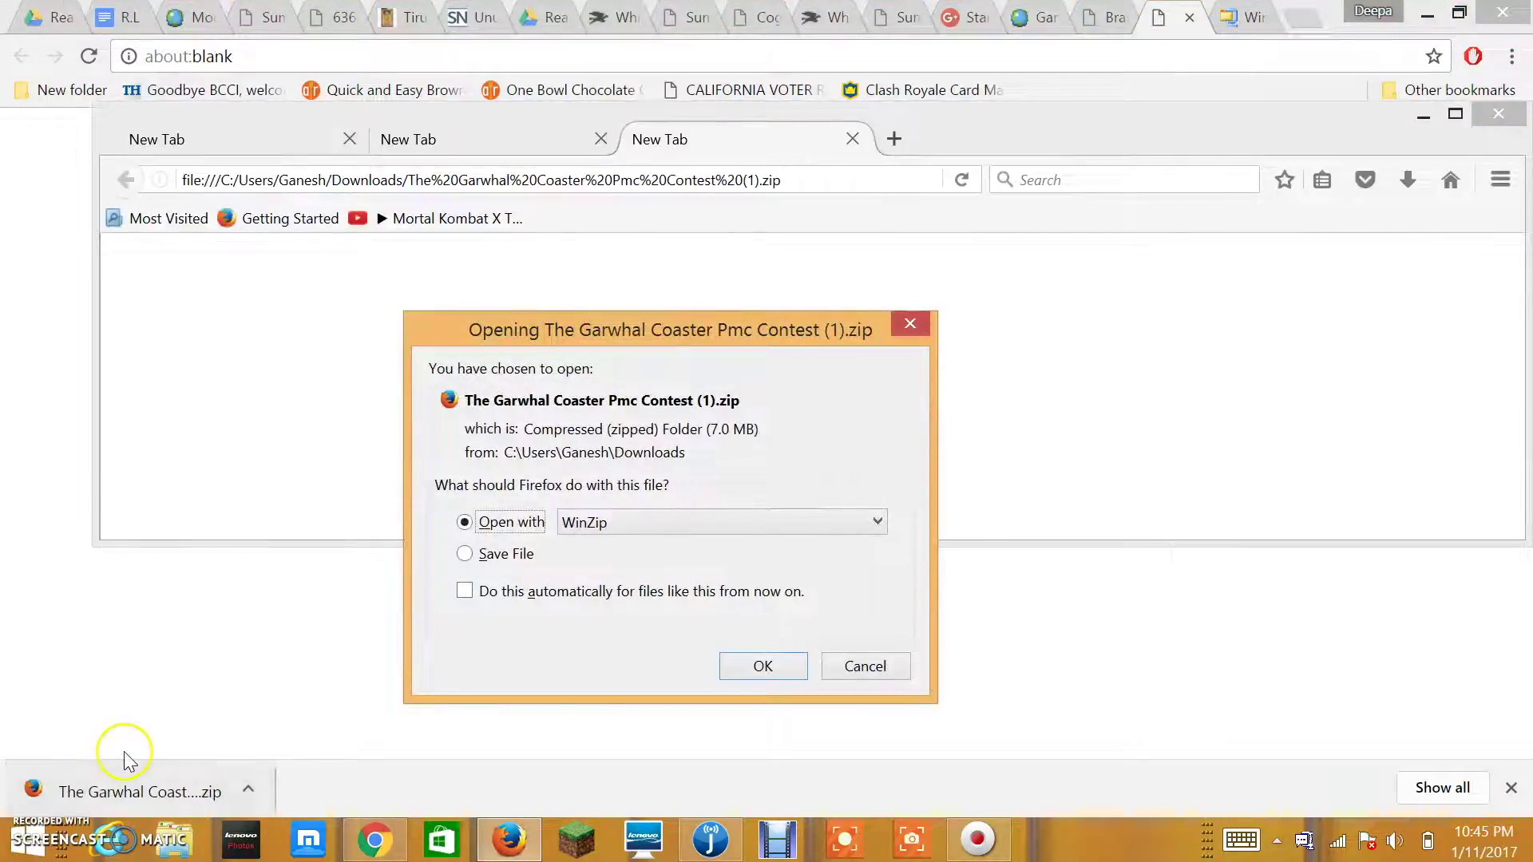
left_click(598, 525)
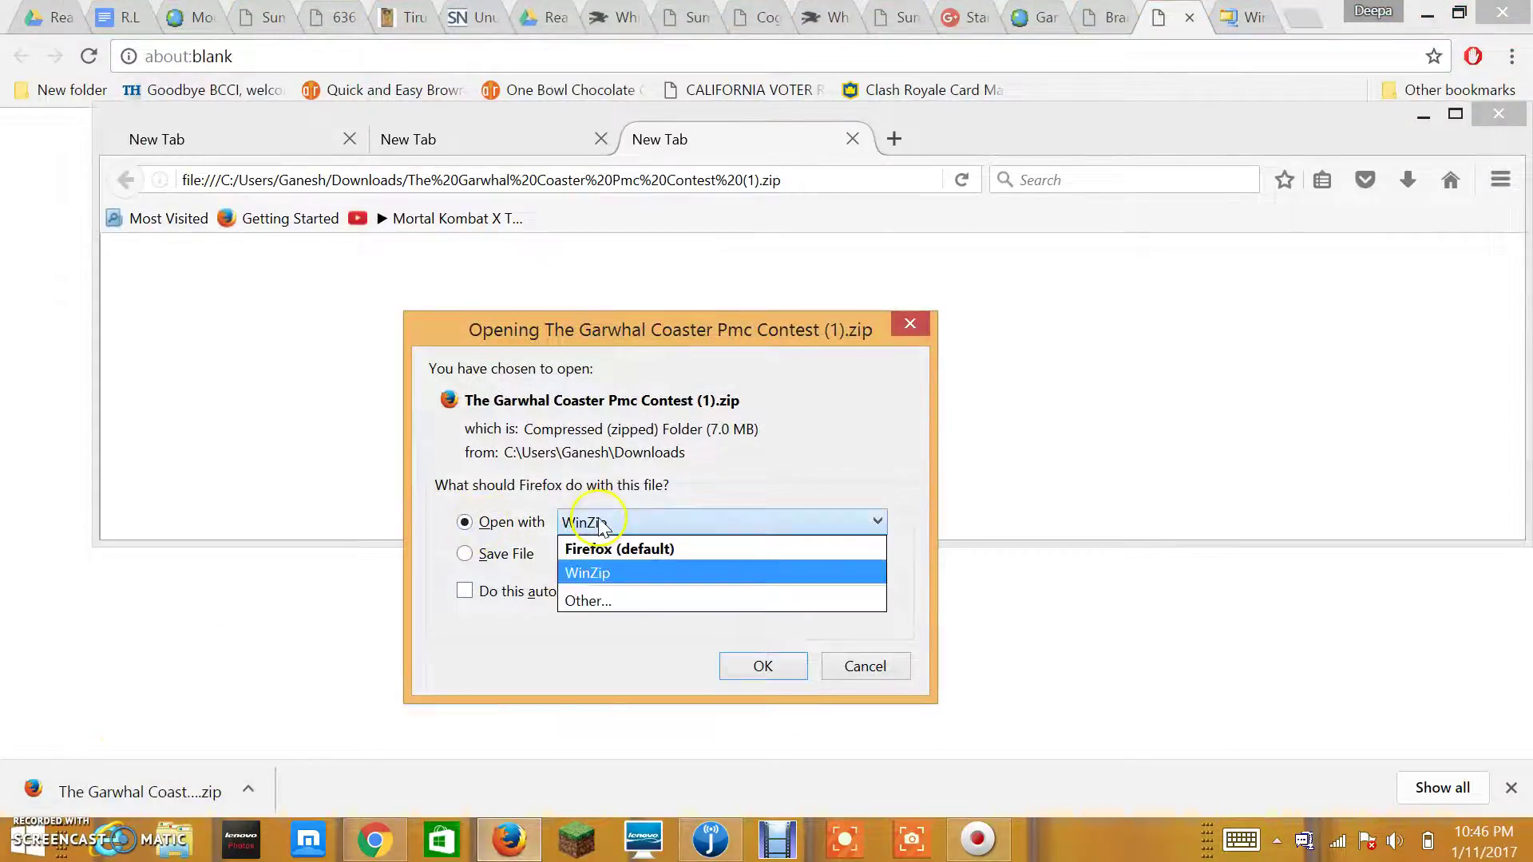
left_click(599, 573)
left_click(772, 667)
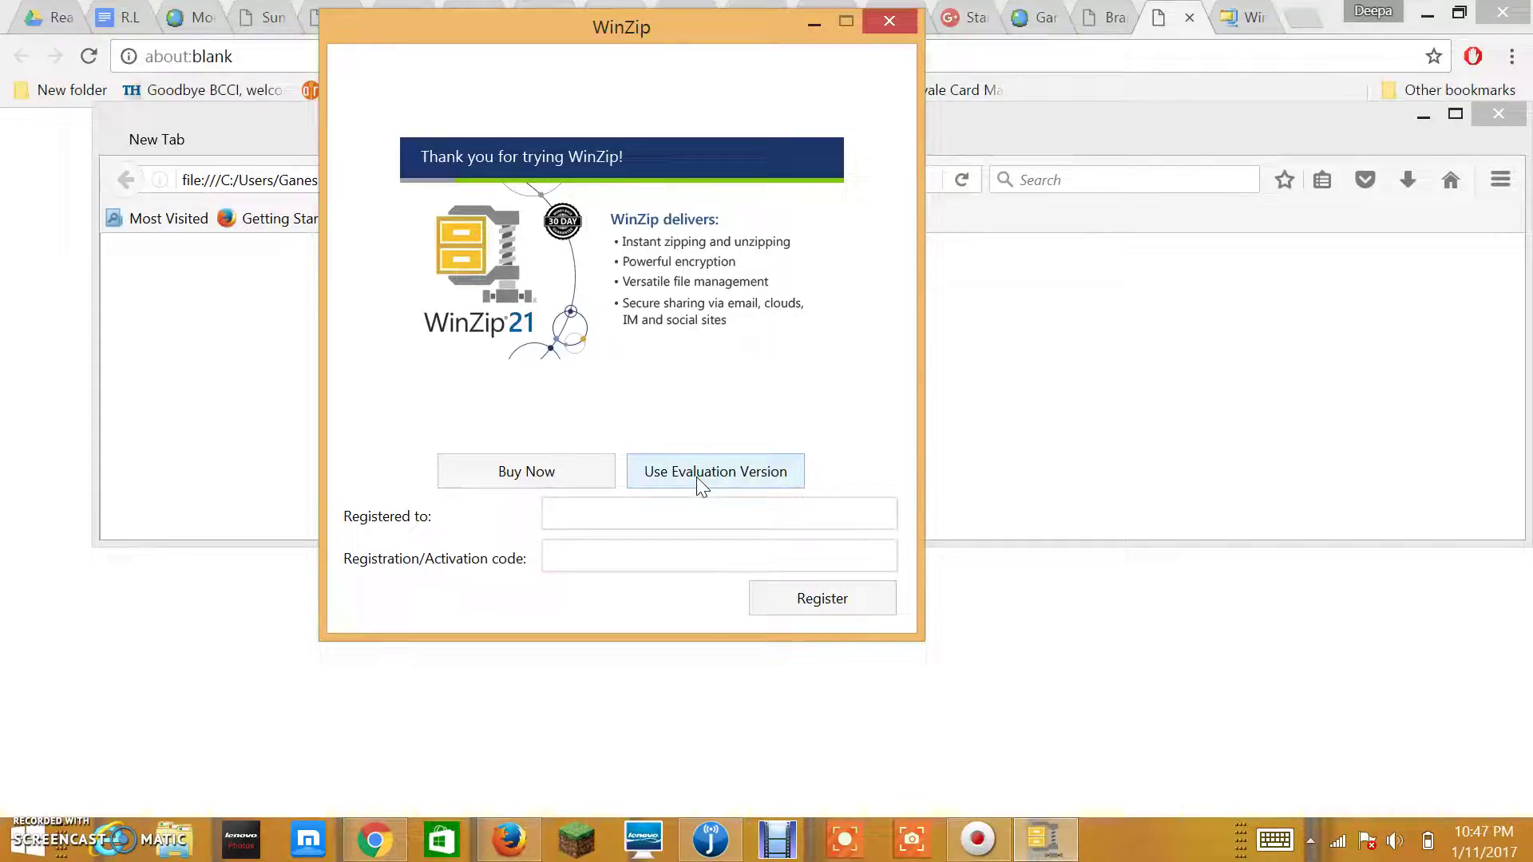
Continue with the WinZip evaluation version and highlight the Garwhal Coaster folder in the archive.
left_click(716, 479)
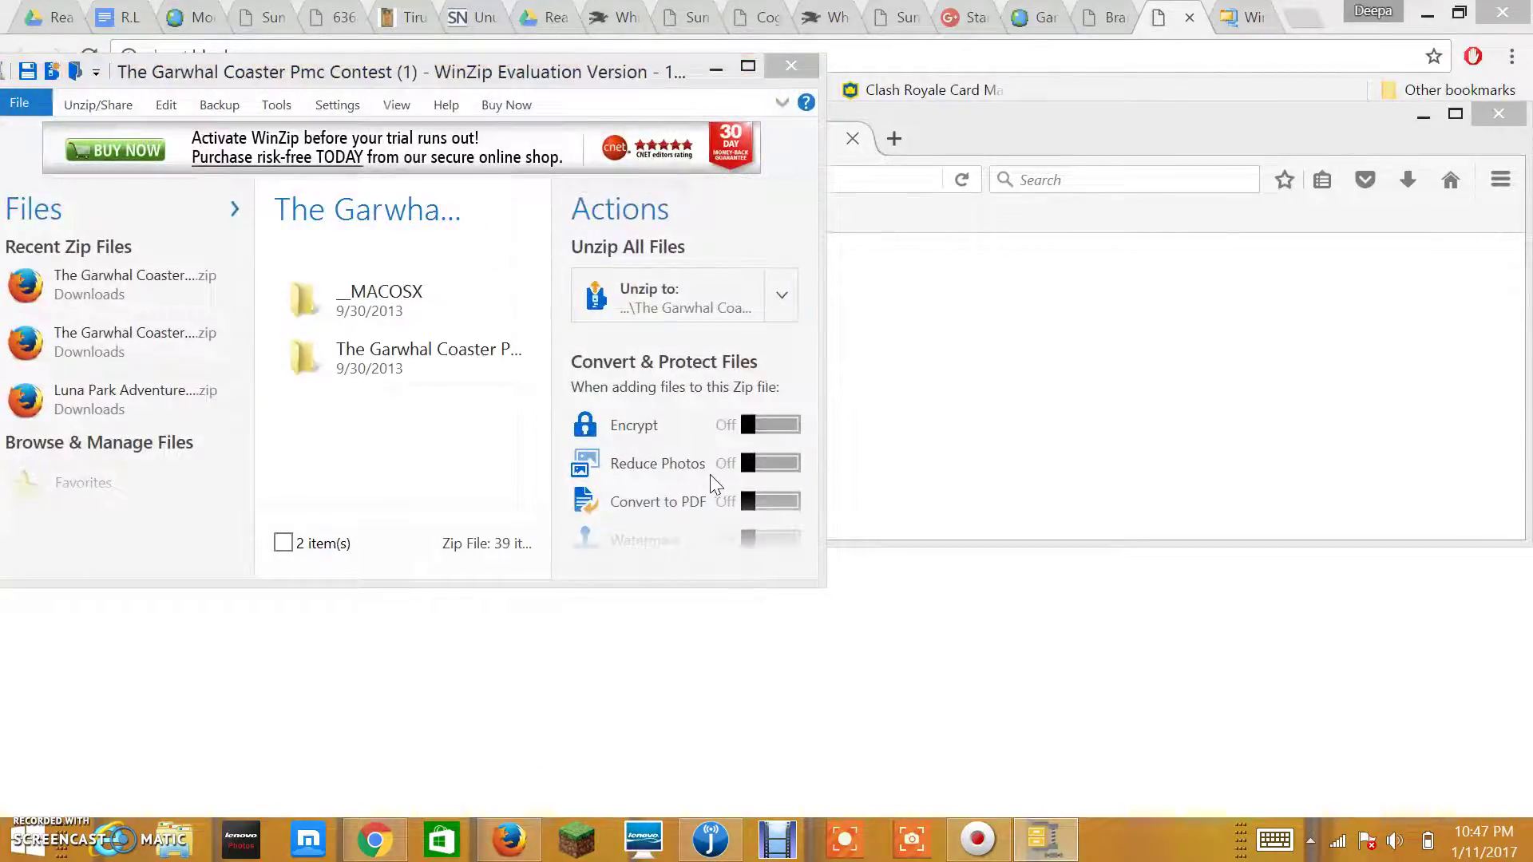
left_click(134, 295)
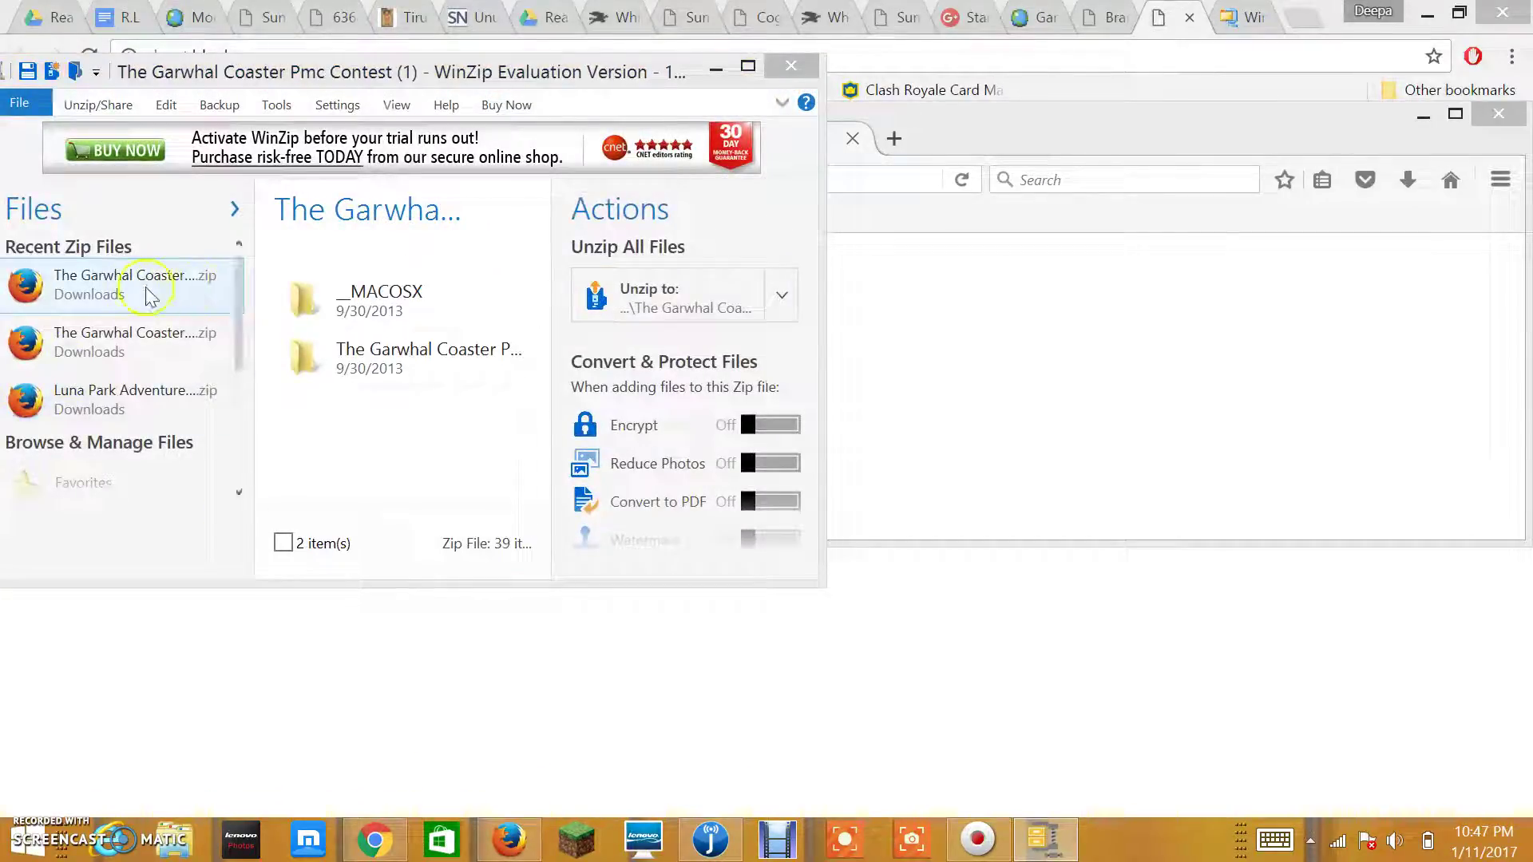
left_click(395, 312)
left_click(345, 381)
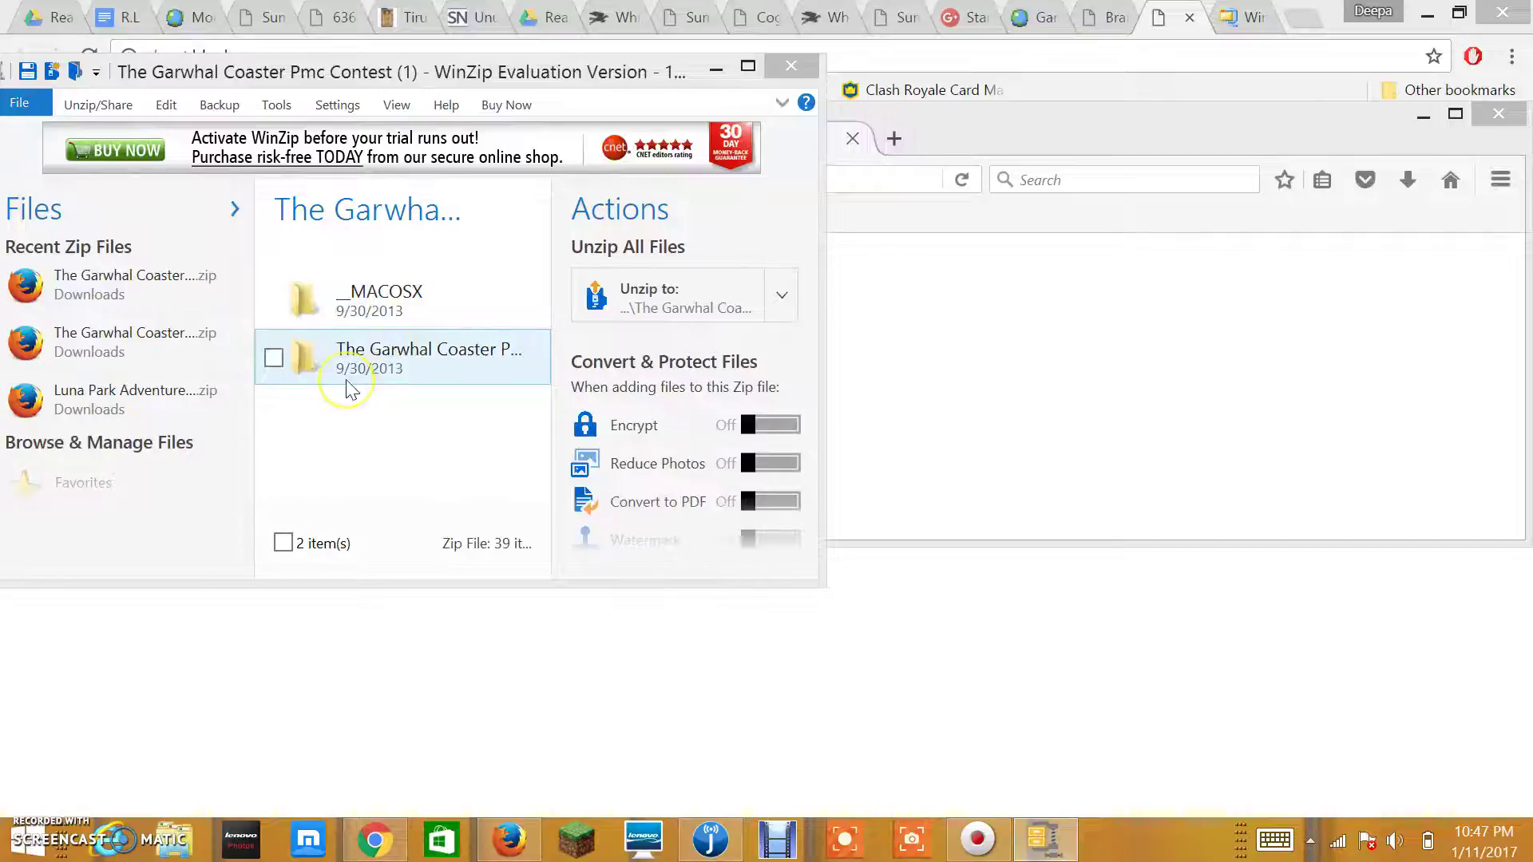
Extract The Garwhal Coaster Pmc Contest folder by dragging it onto the desktop.
left_click(1426, 15)
left_click(1423, 115)
left_click(465, 371)
left_click_drag(435, 356, 1037, 575)
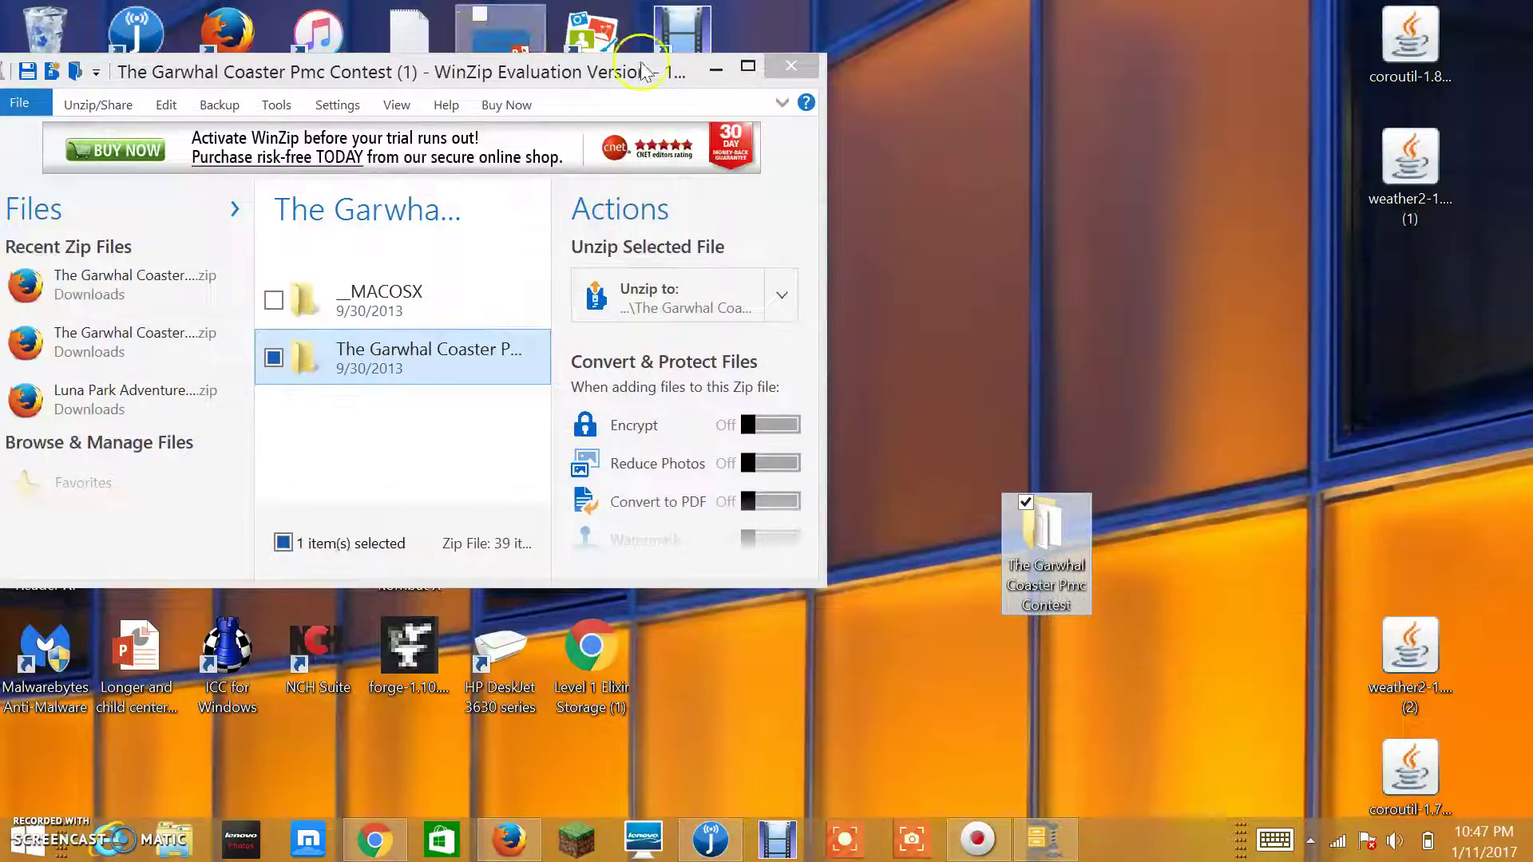
Close WinZip and open the Slayer profile's .minecraft game directory from Minecraft Launcher.
left_click(795, 68)
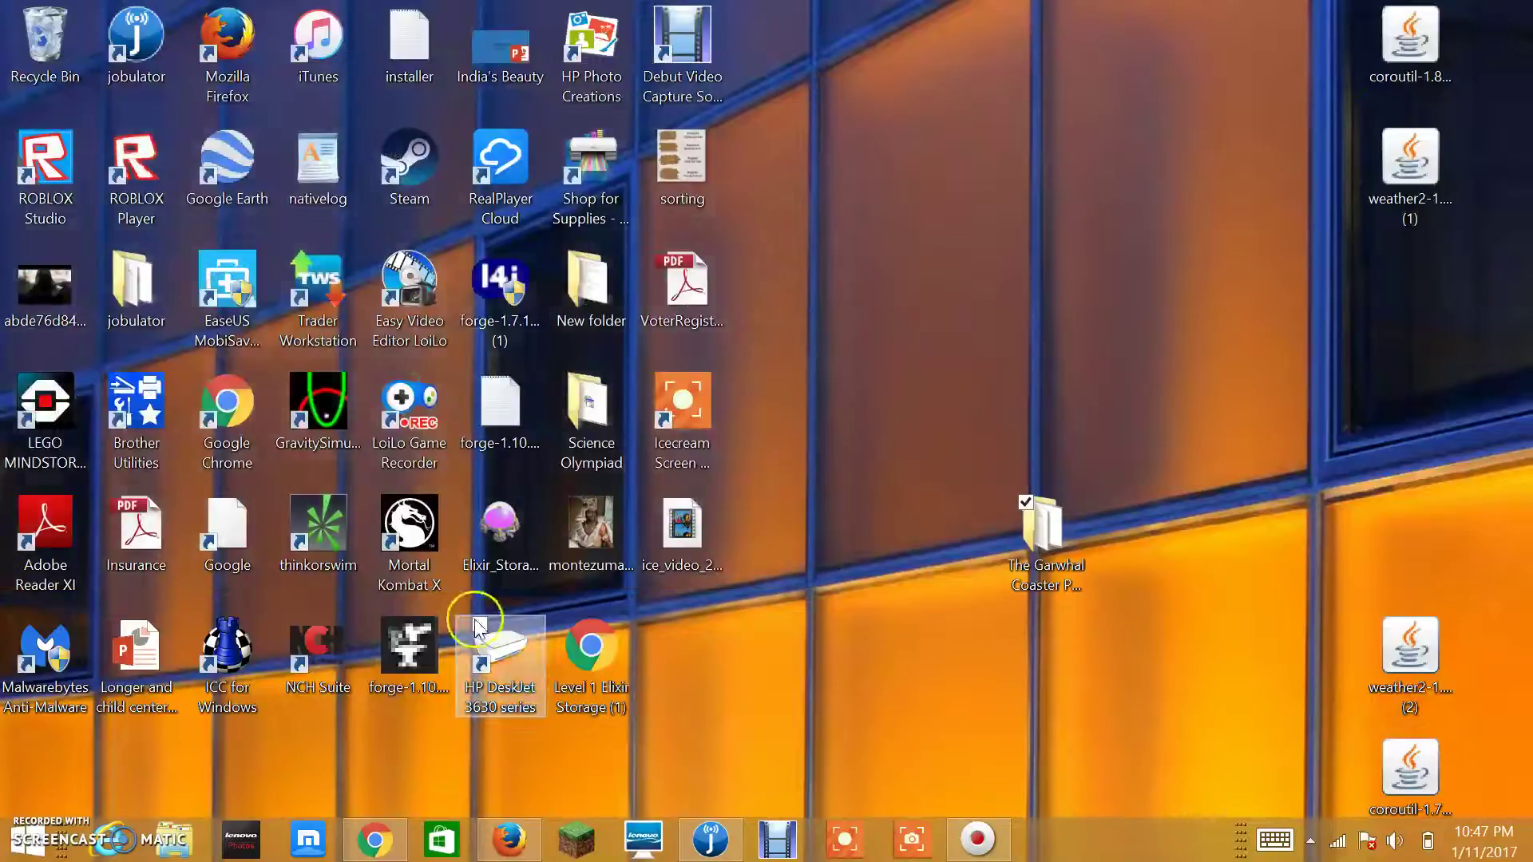
left_click(580, 835)
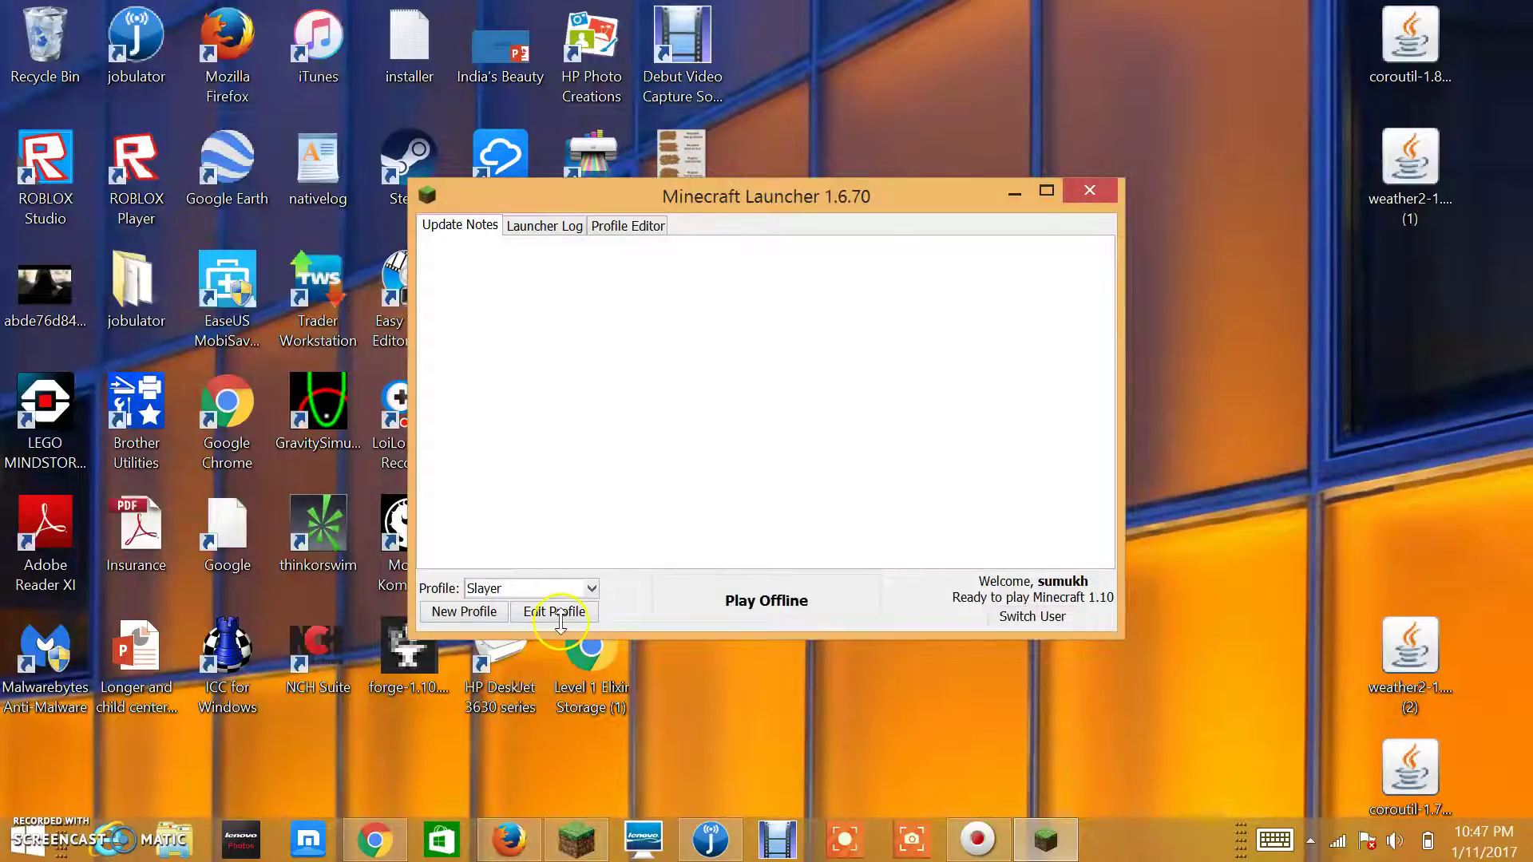
left_click(555, 614)
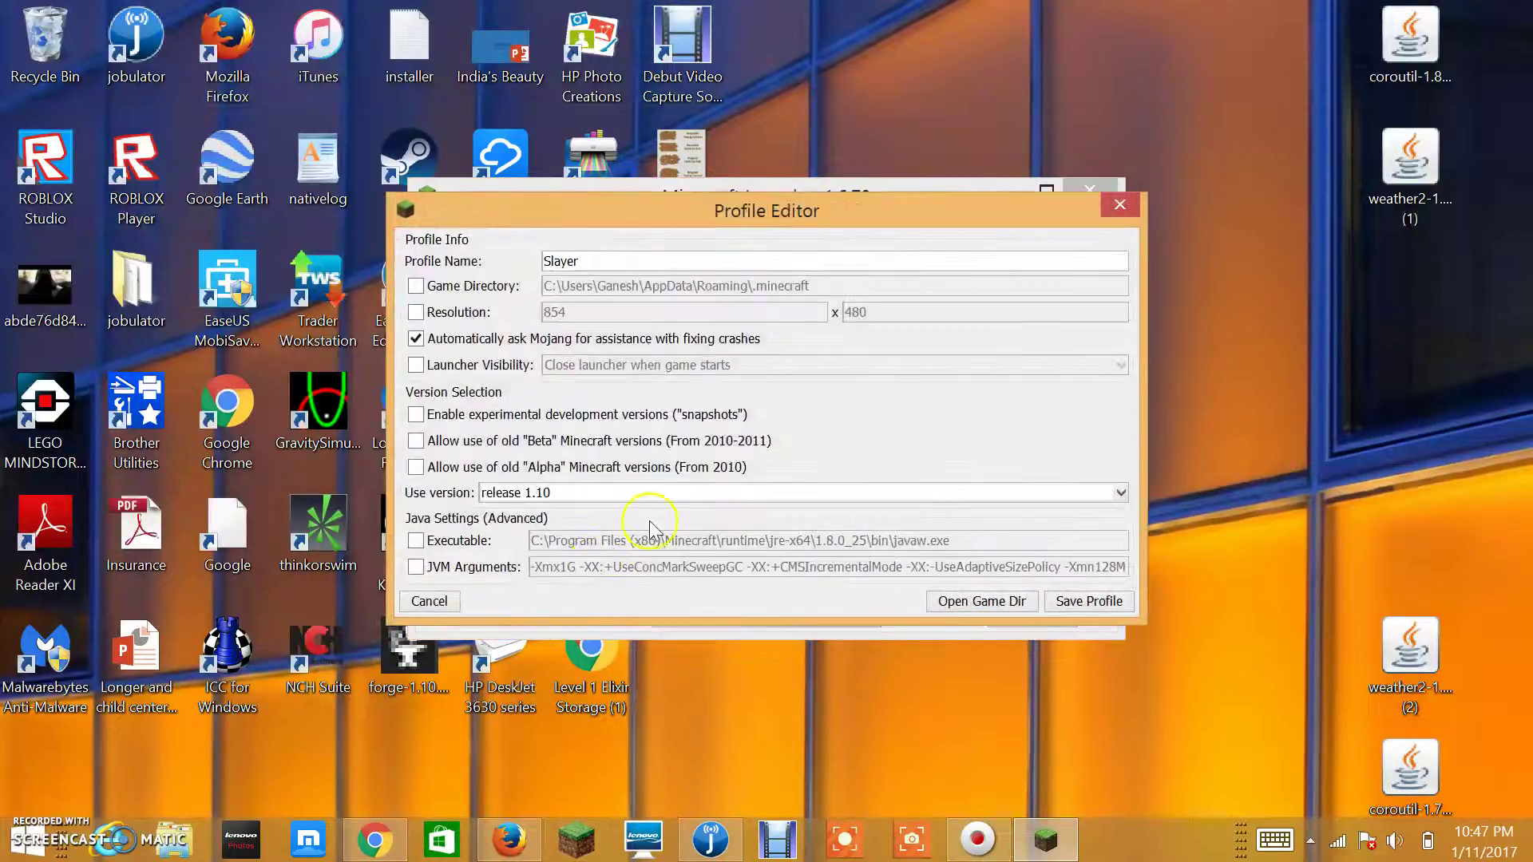
left_click(952, 611)
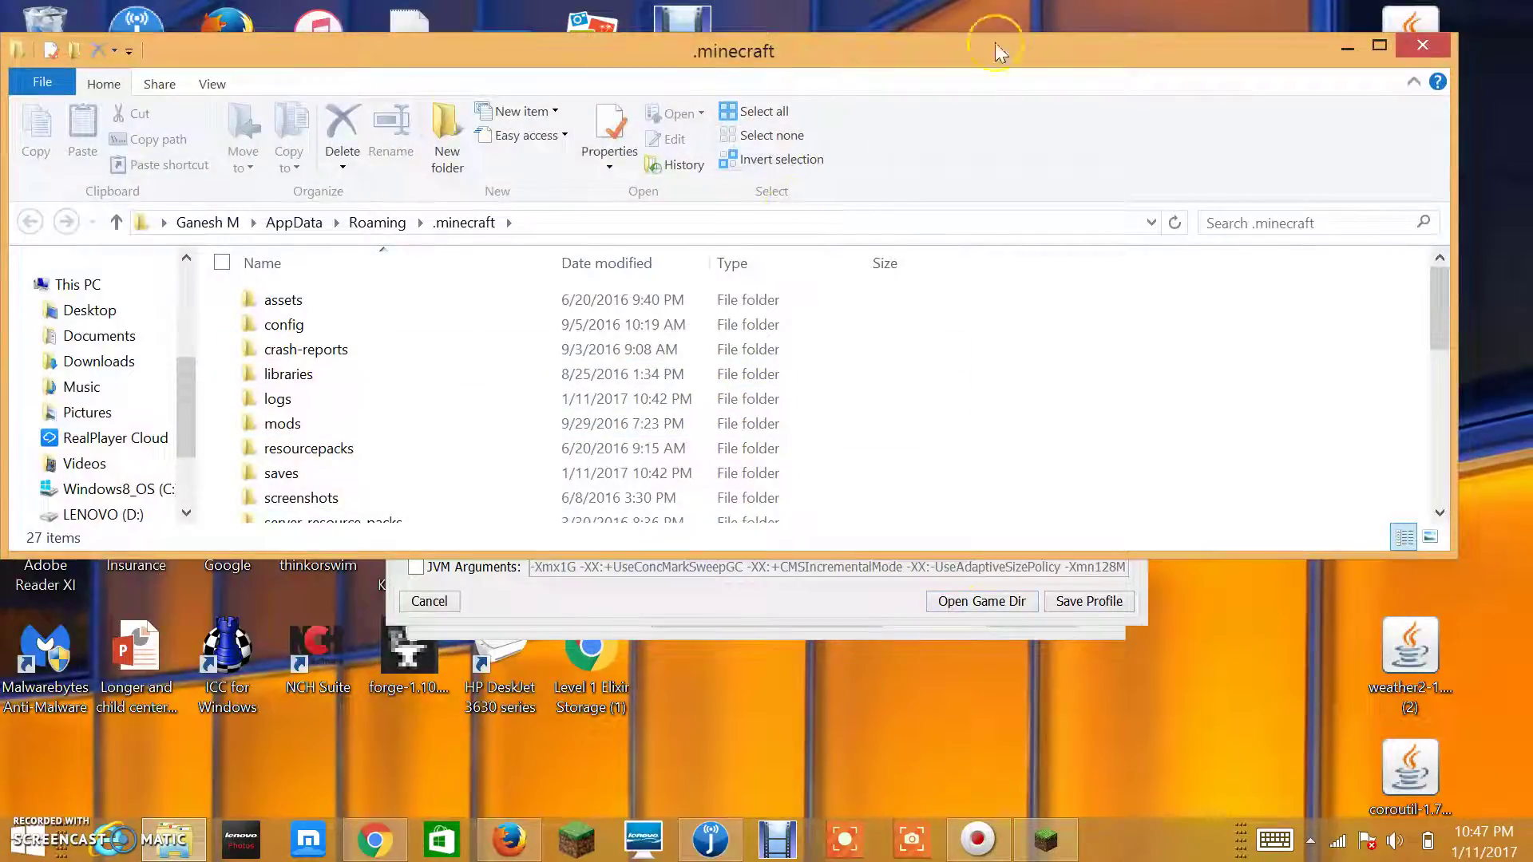
left_click(989, 602)
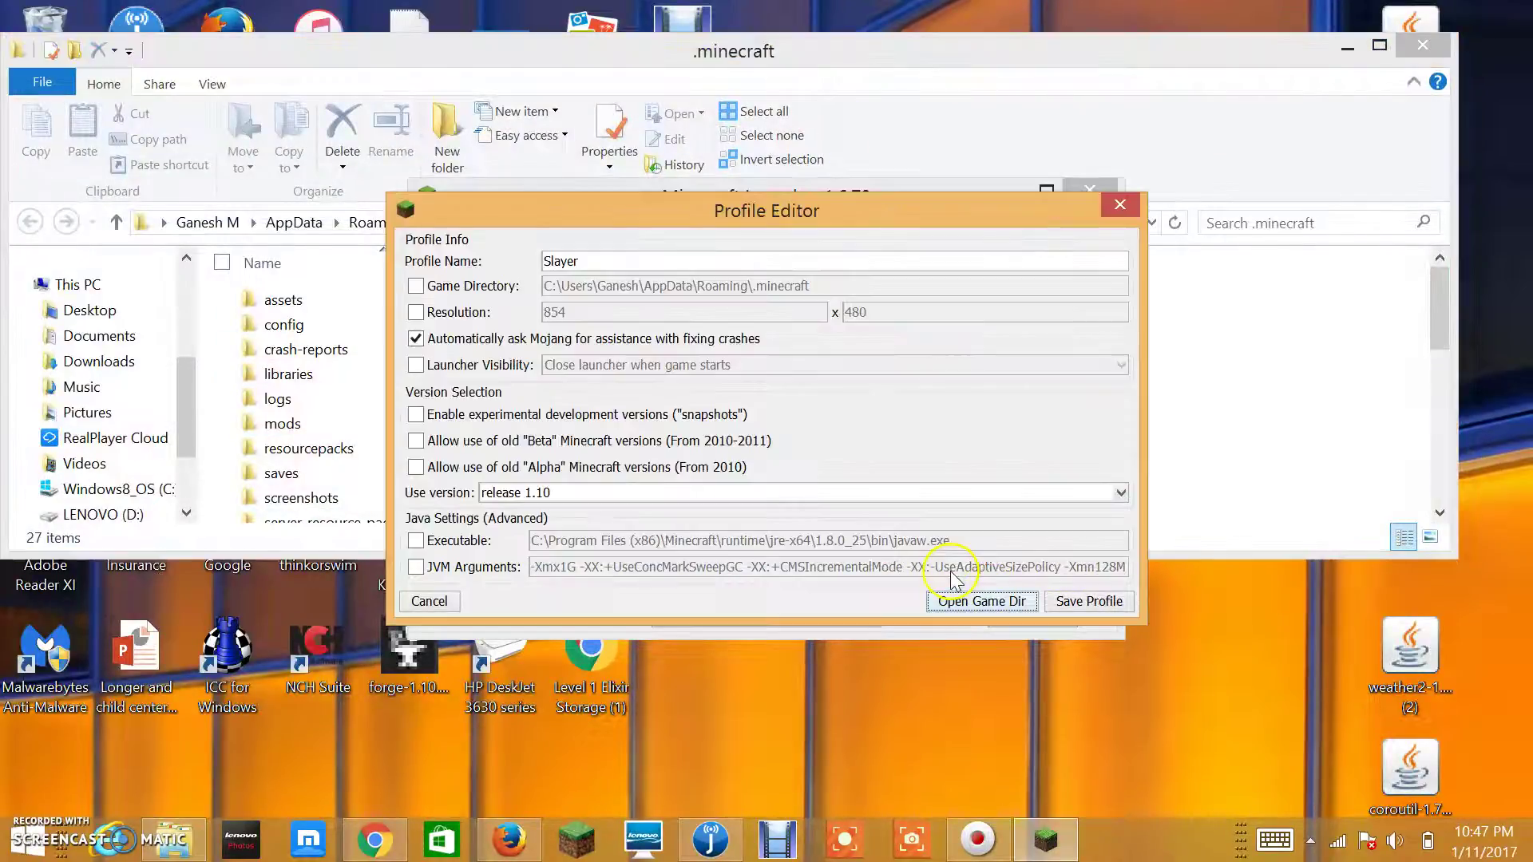
Move the desktop Garwhal Coaster folder into .minecraft's saves folder and close the windows.
left_click(1128, 199)
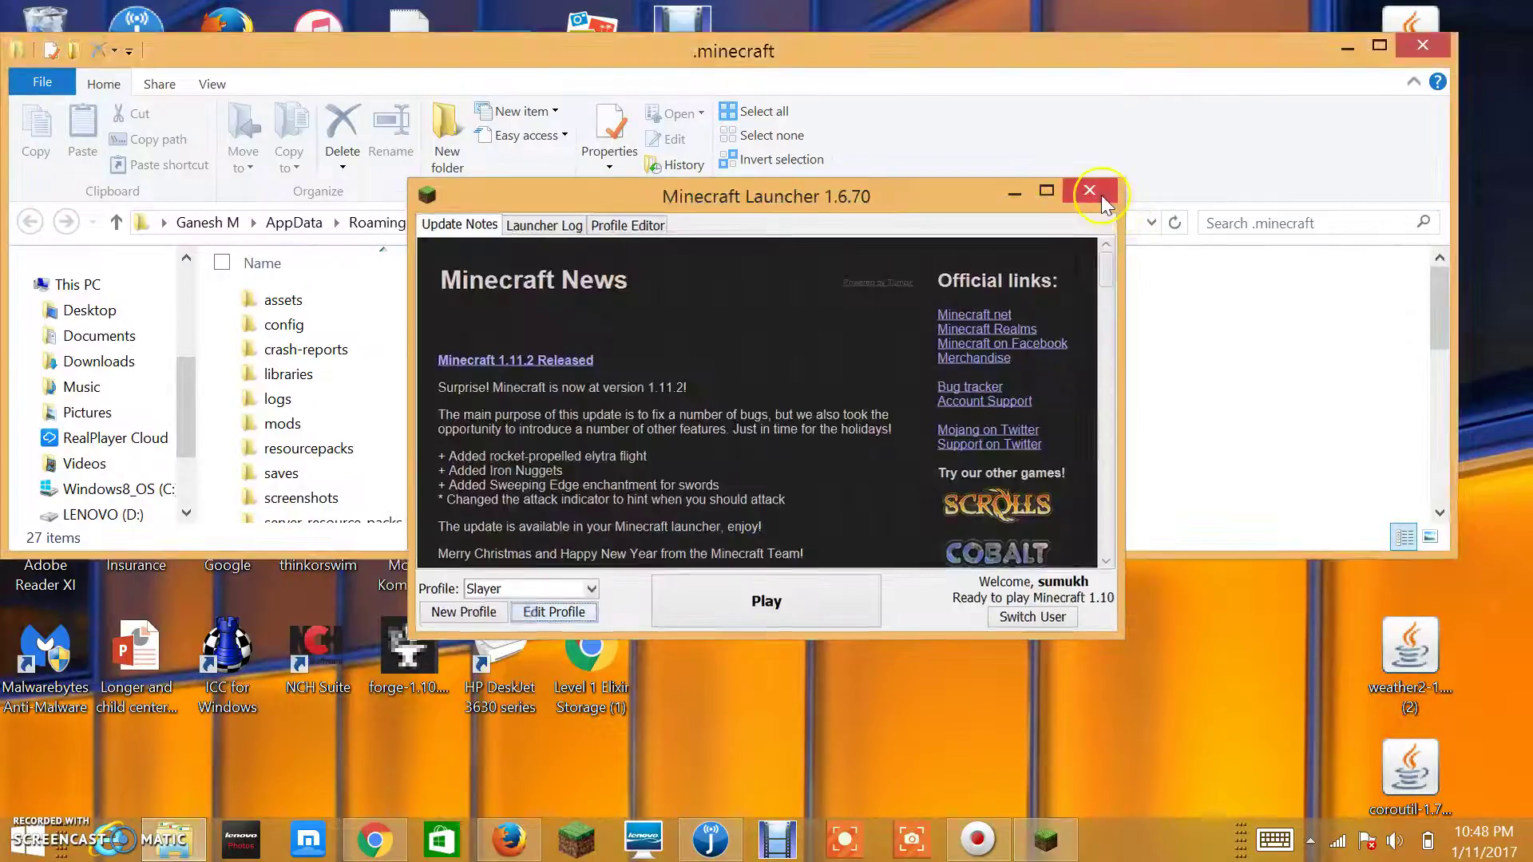
left_click(1088, 193)
mouse_move(1094, 59)
left_mouse_down()
mouse_move(1104, 297)
mouse_move(1078, 657)
mouse_move(1146, 155)
mouse_move(1187, 27)
mouse_move(1167, 72)
mouse_move(1163, 36)
left_mouse_up()
mouse_move(1046, 557)
left_mouse_down()
mouse_move(646, 583)
mouse_move(530, 484)
mouse_move(531, 428)
left_mouse_up()
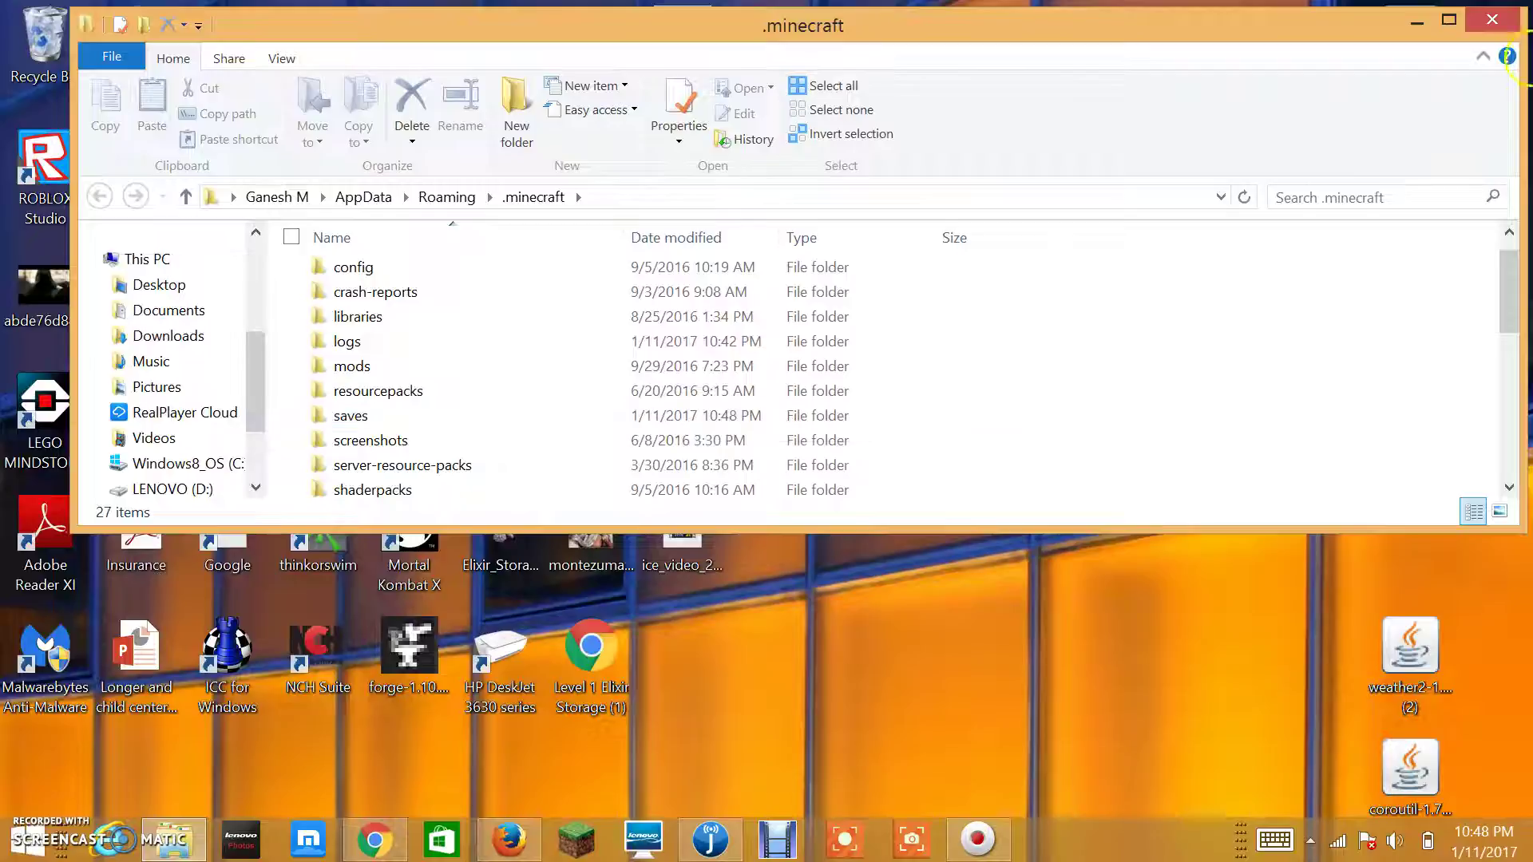
left_click(1495, 26)
left_click(913, 694)
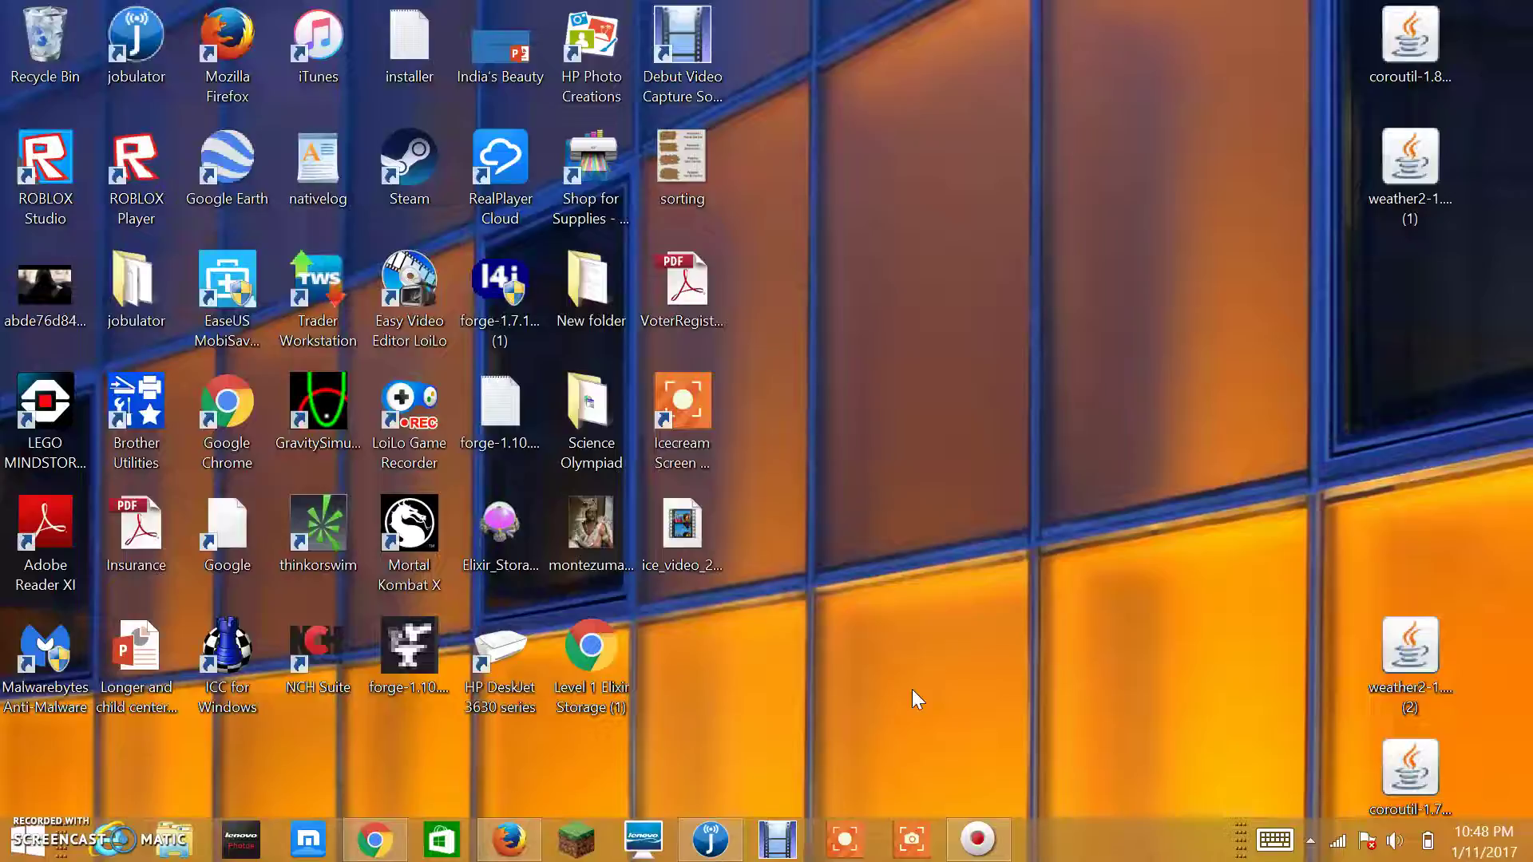
Reopen Chrome, close the blank, WinZip and news tabs, and reopen Minecraft World Save.
double_click(596, 731)
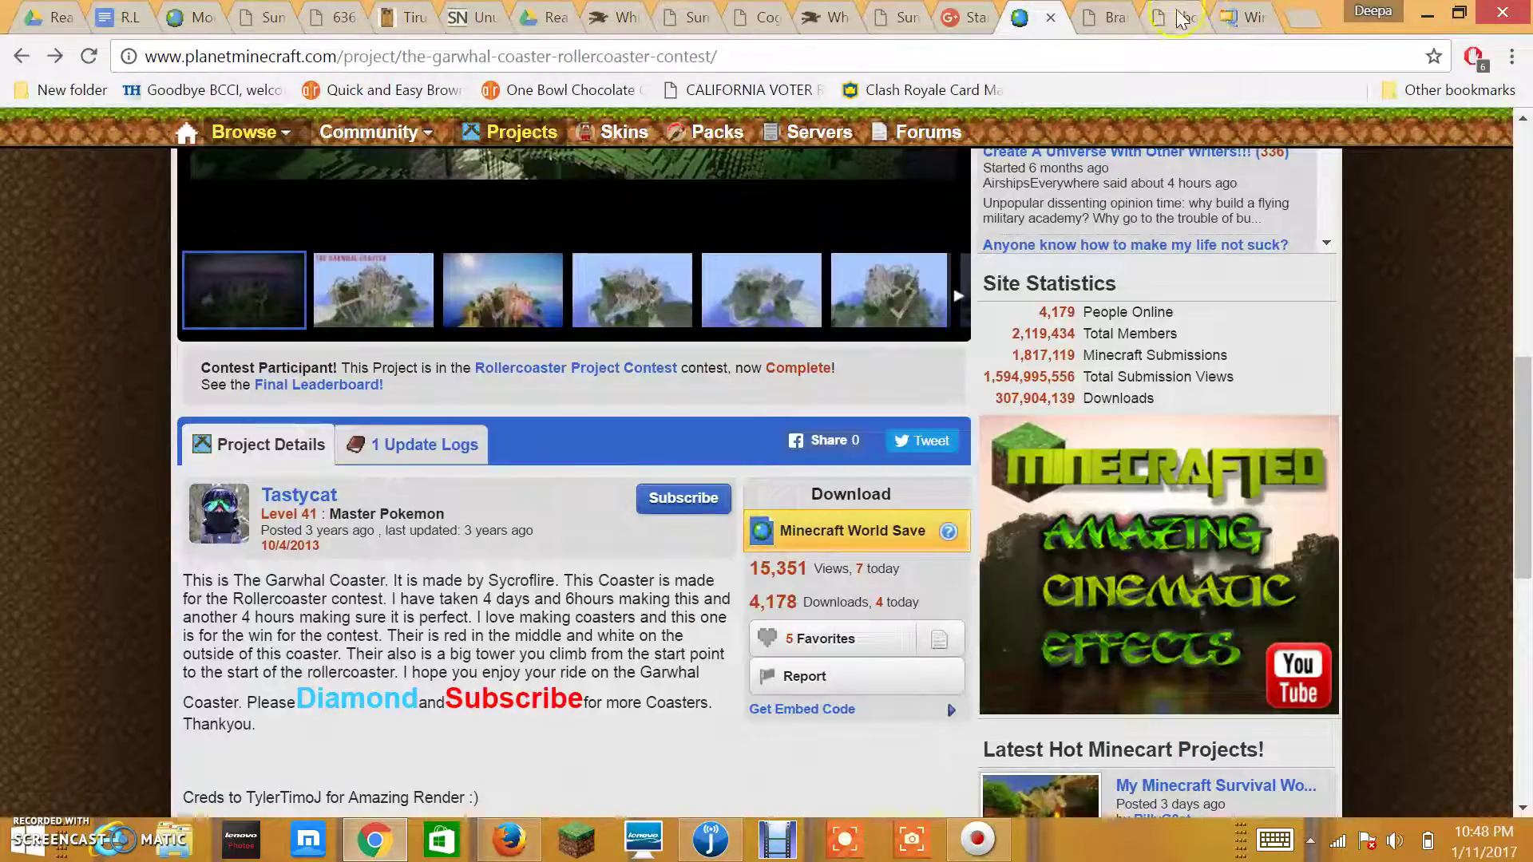
left_click(1171, 15)
left_click(1188, 18)
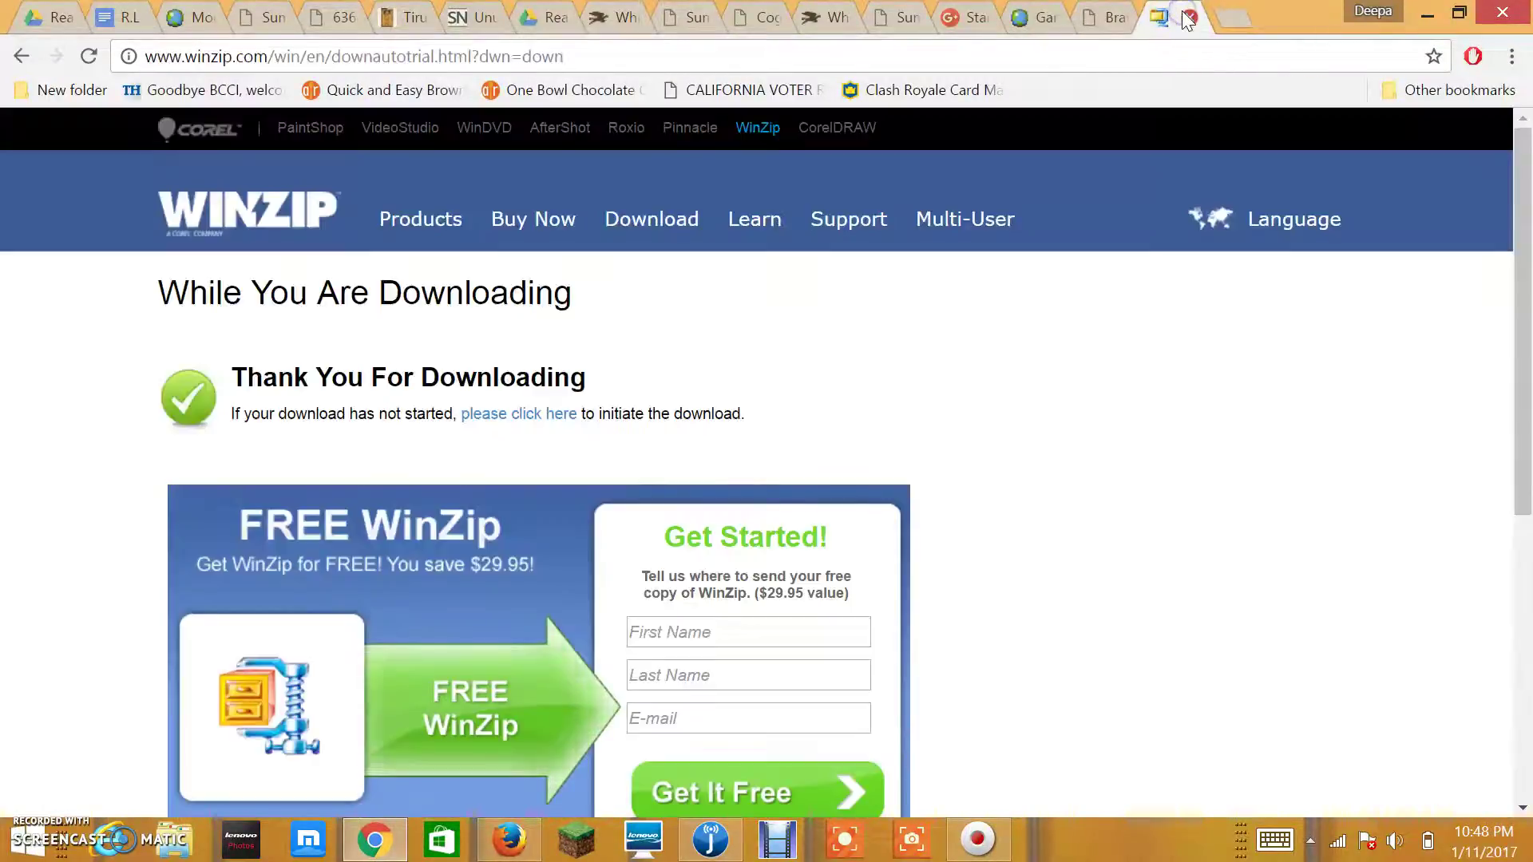
left_click(1190, 18)
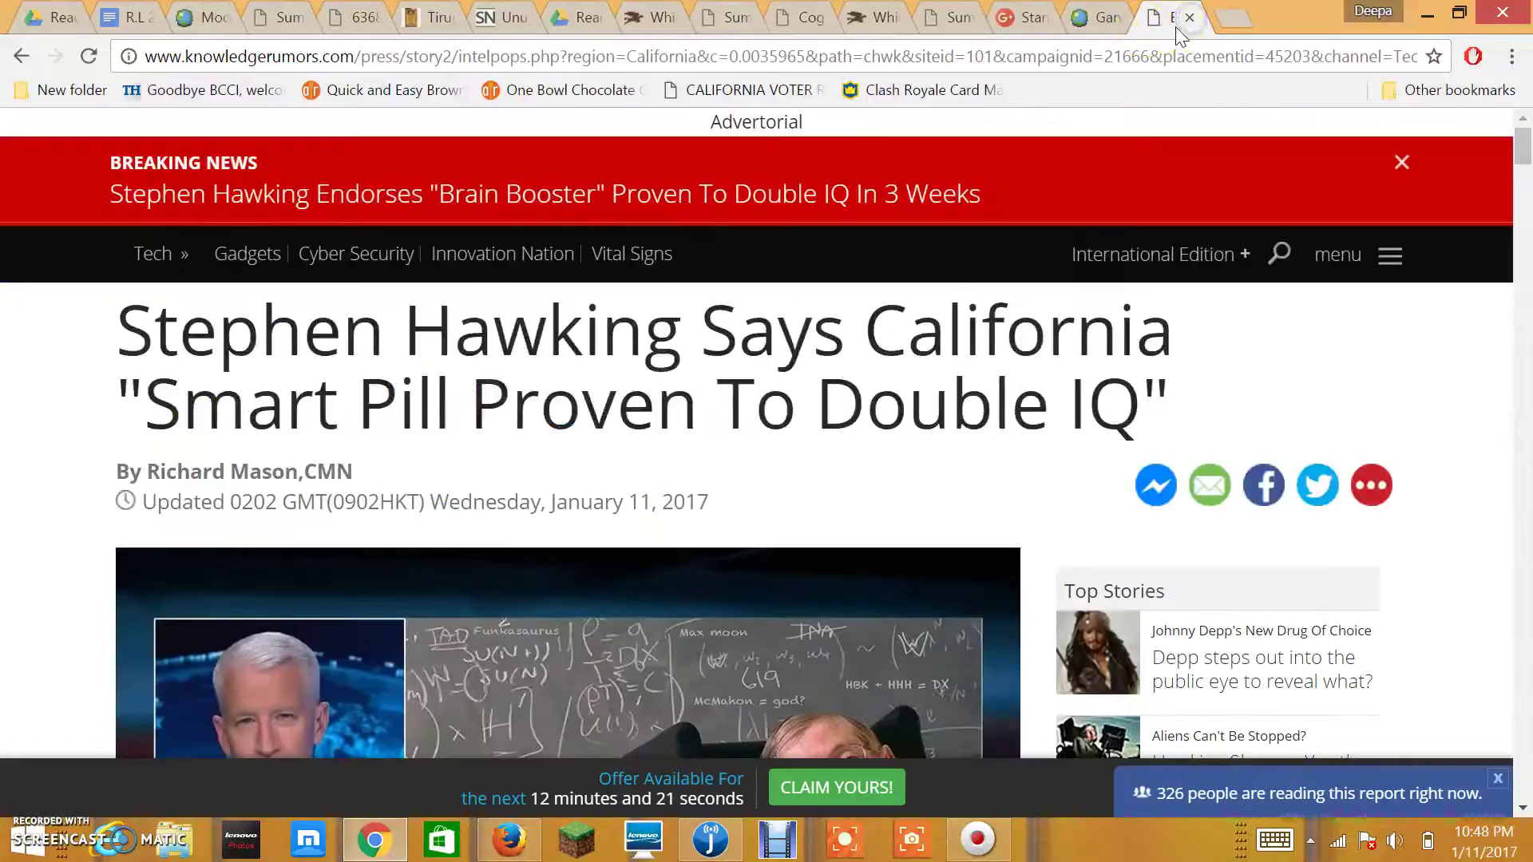
left_click(1190, 18)
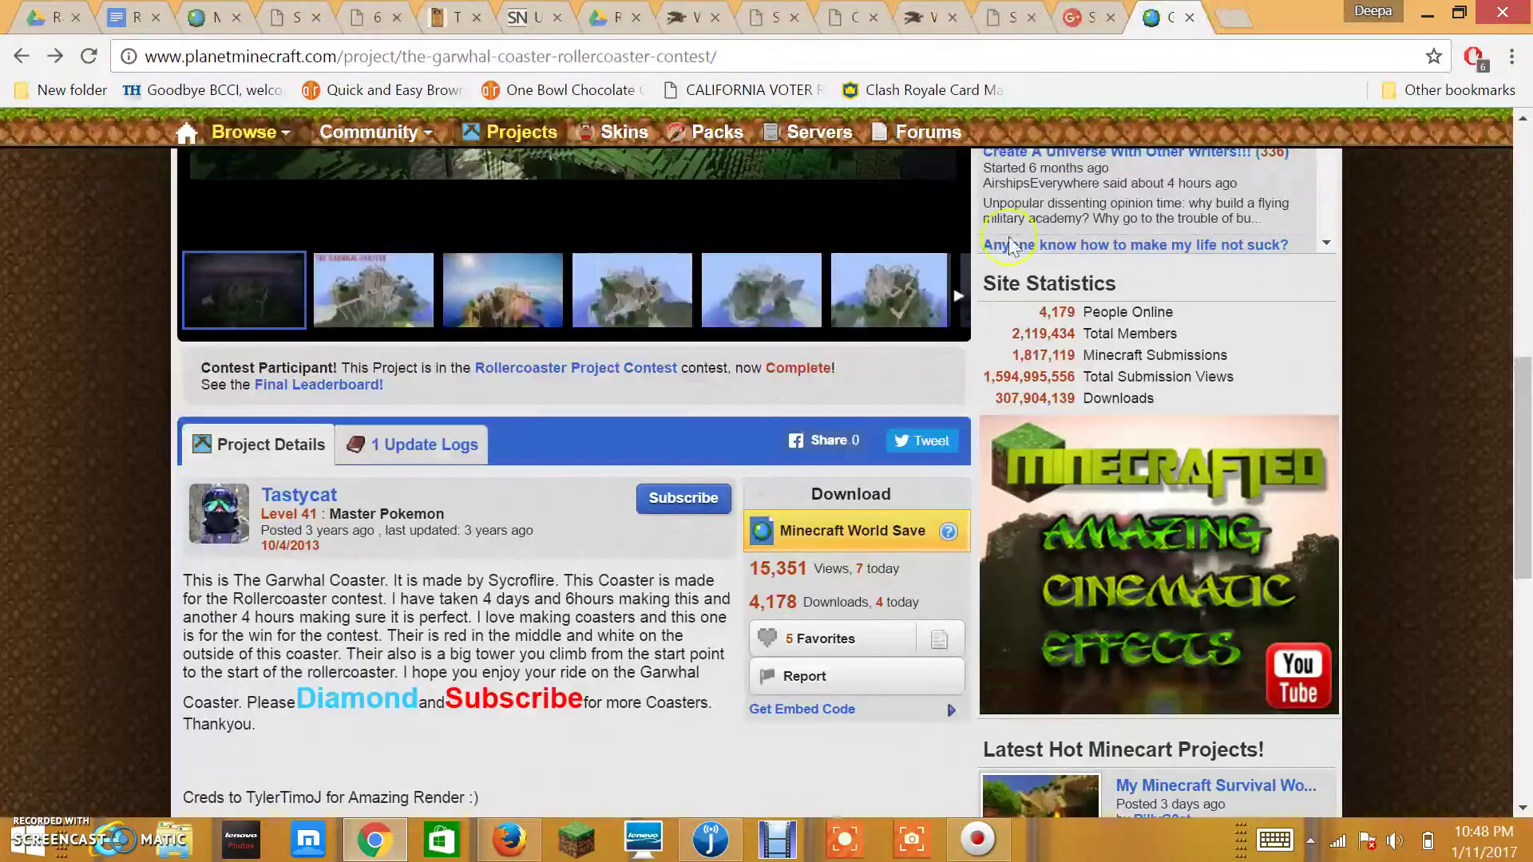
left_click(892, 531)
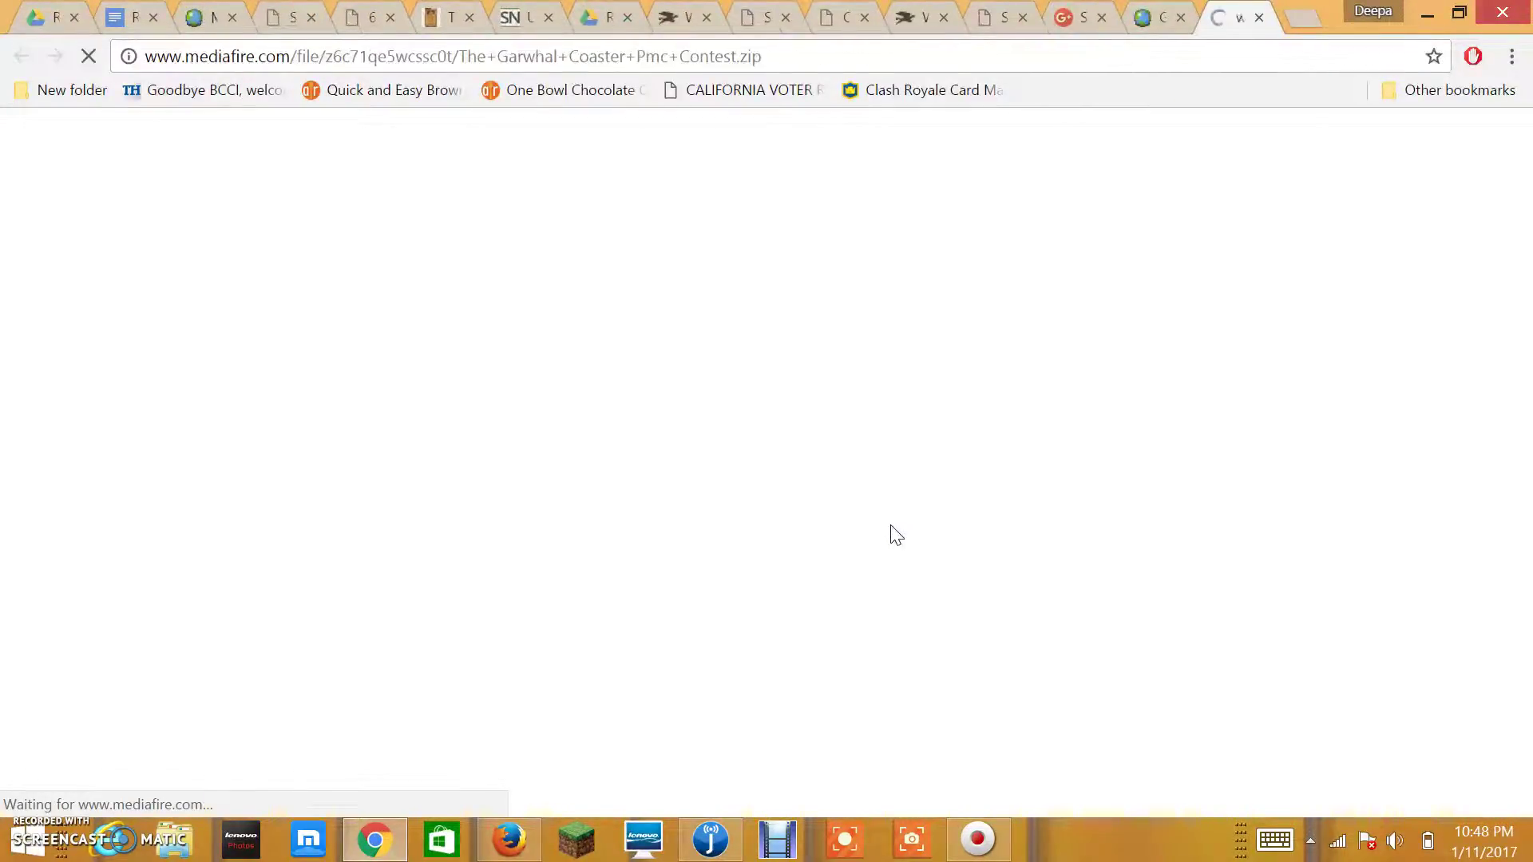